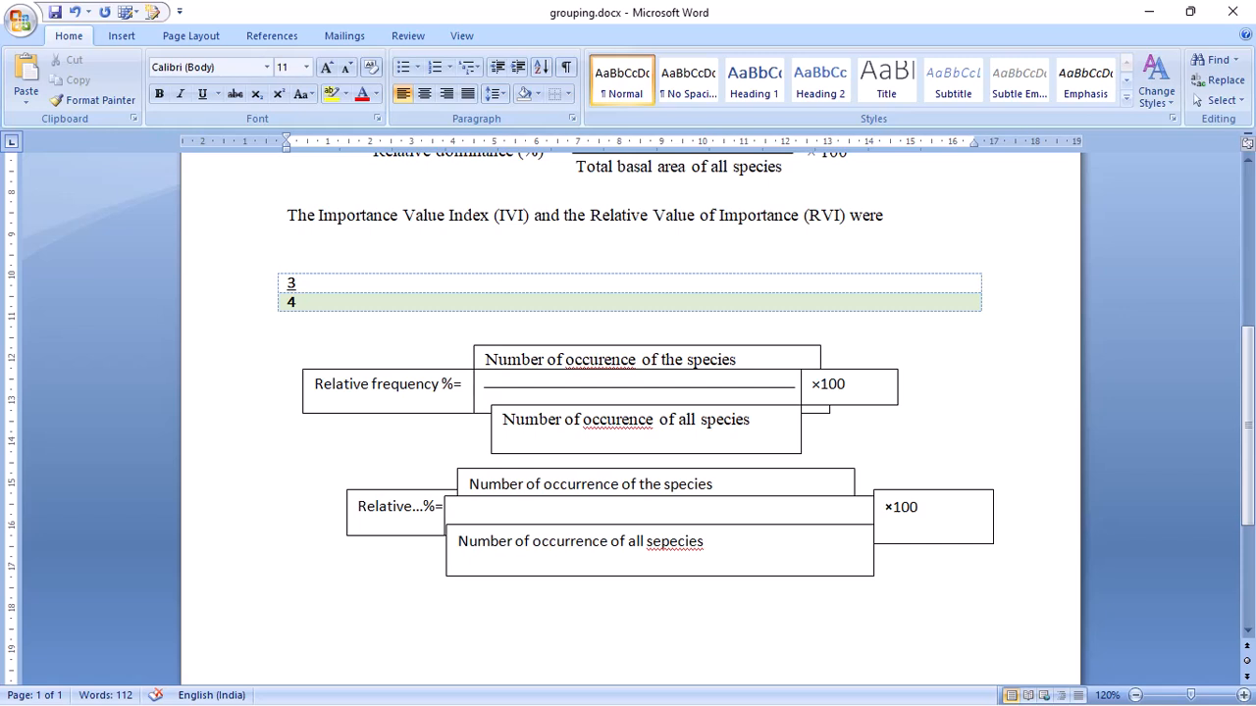
- Set the outline of the "Relative…%=" text box in the lower formula to white
click(670, 524)
click(388, 506)
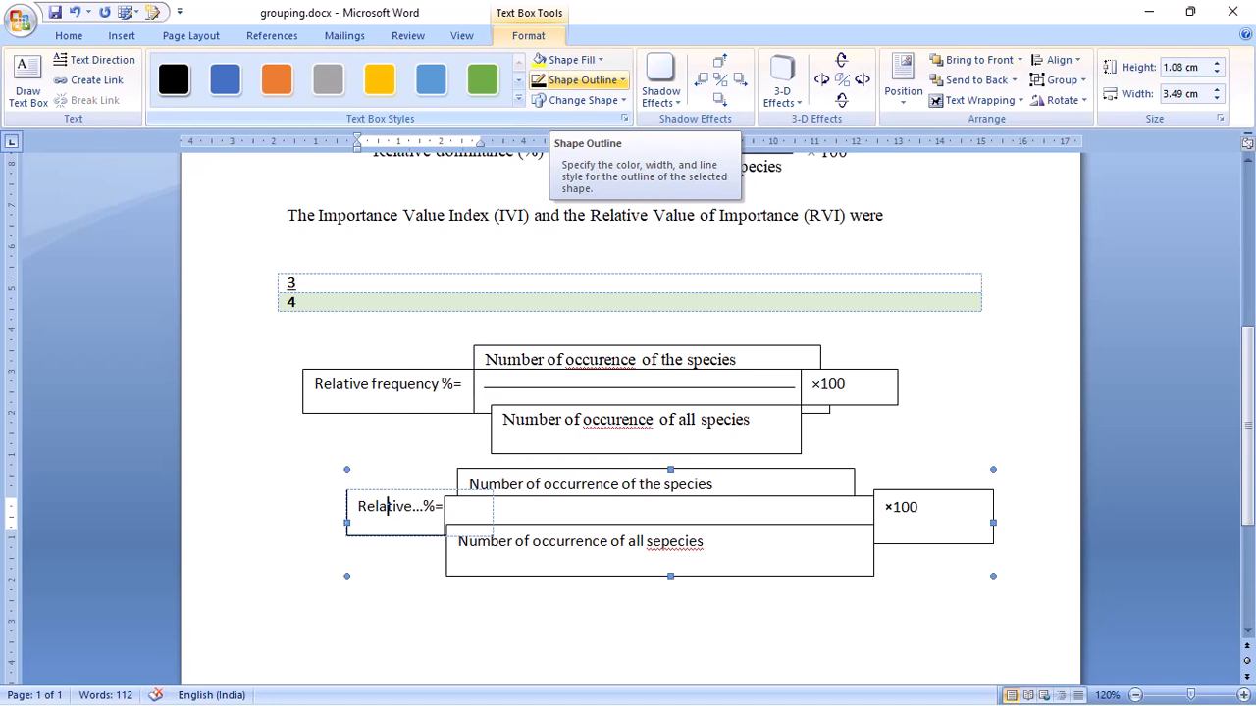
click(583, 79)
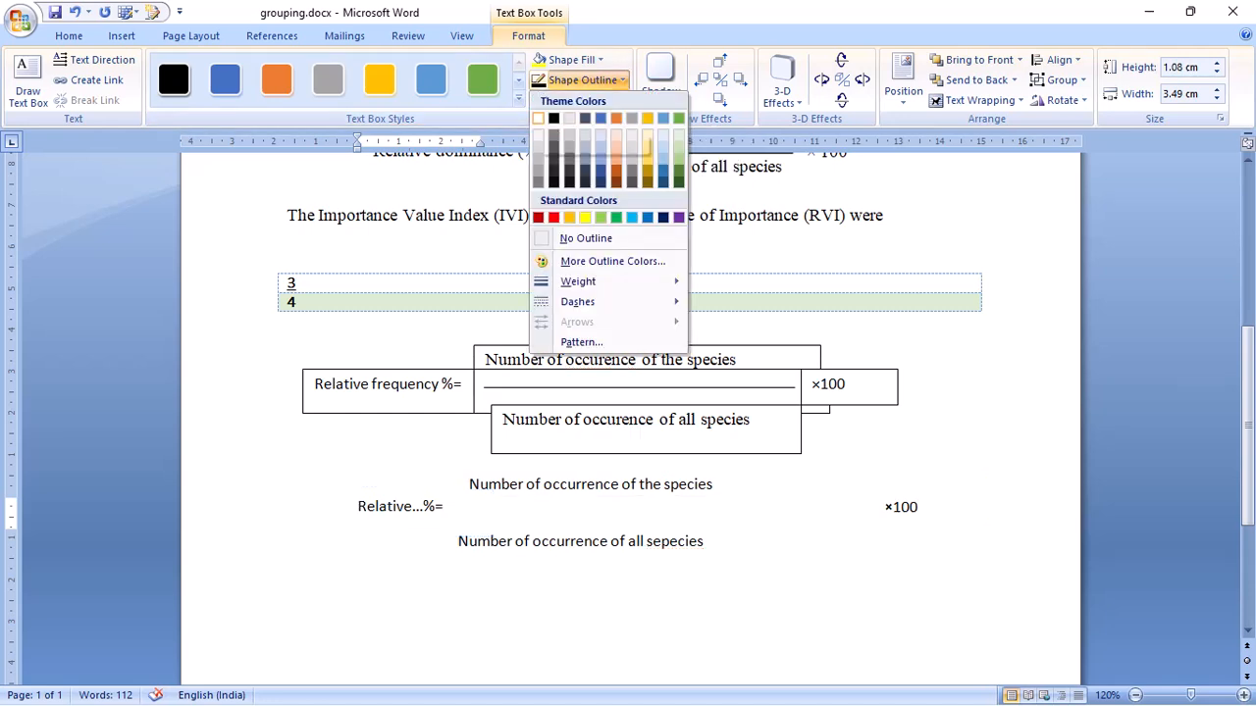
click(537, 119)
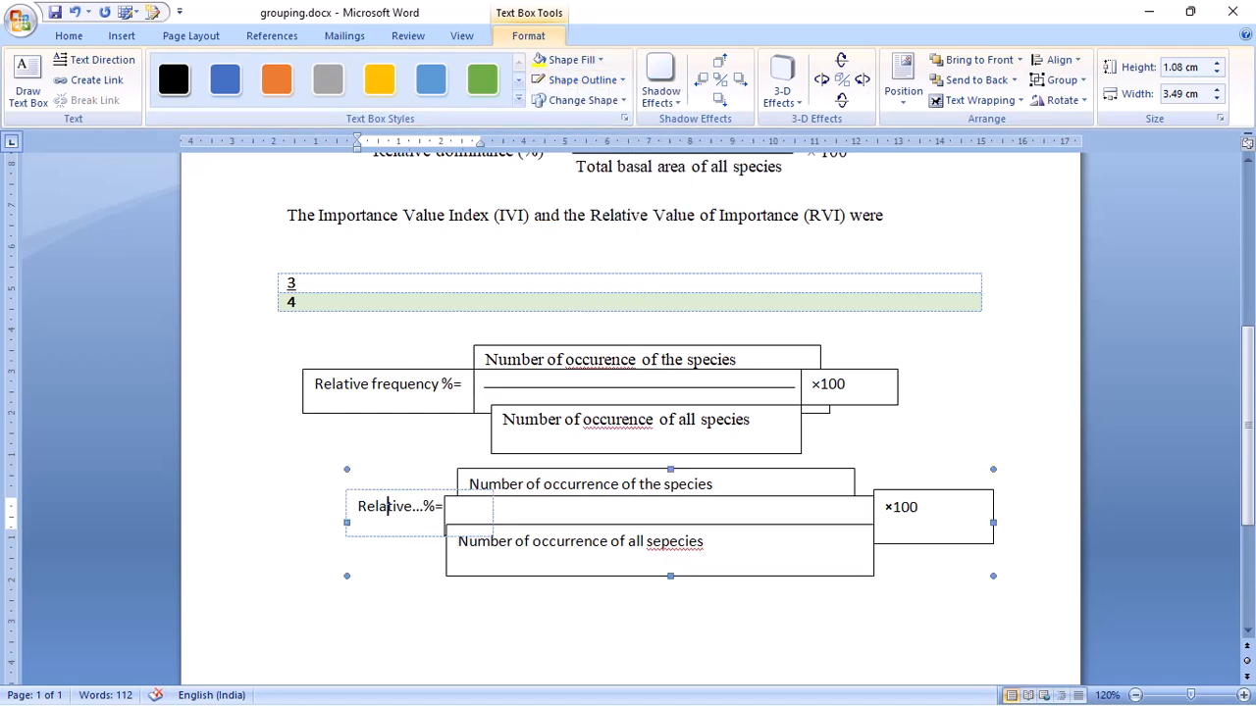
click(550, 623)
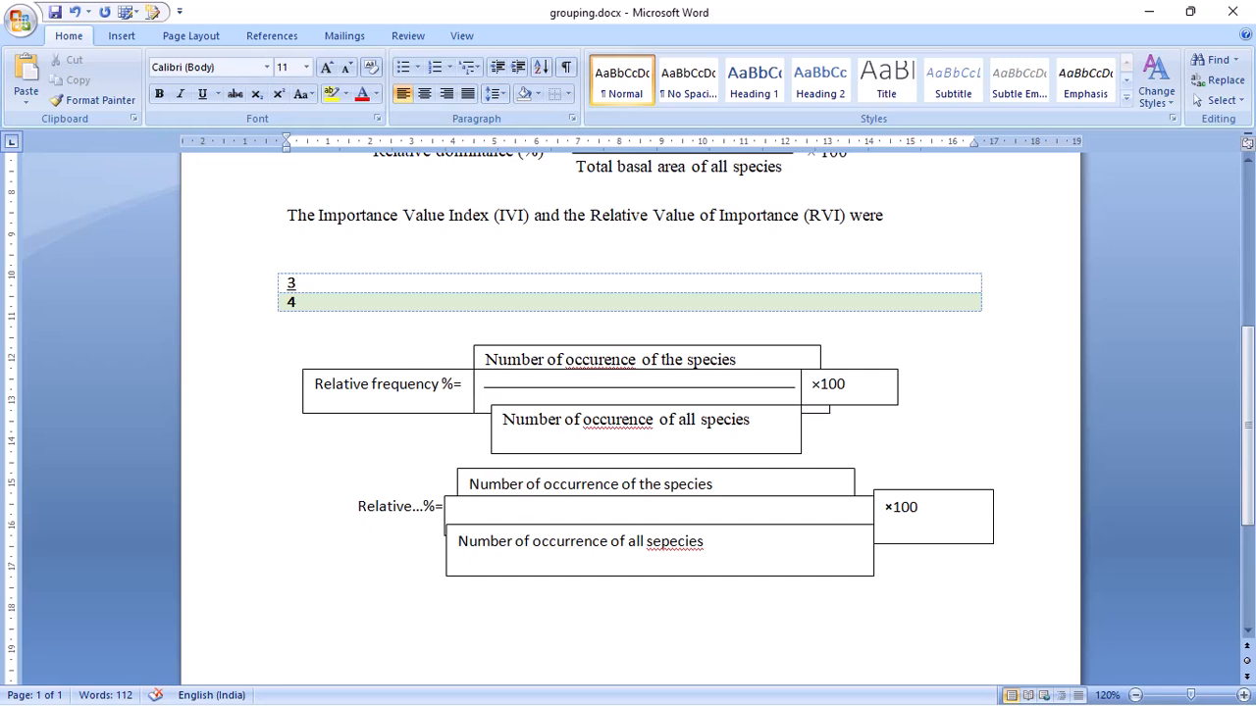
- Remove the outline from the lower formula's numerator text box, "Number of occurrence of the species"
click(717, 485)
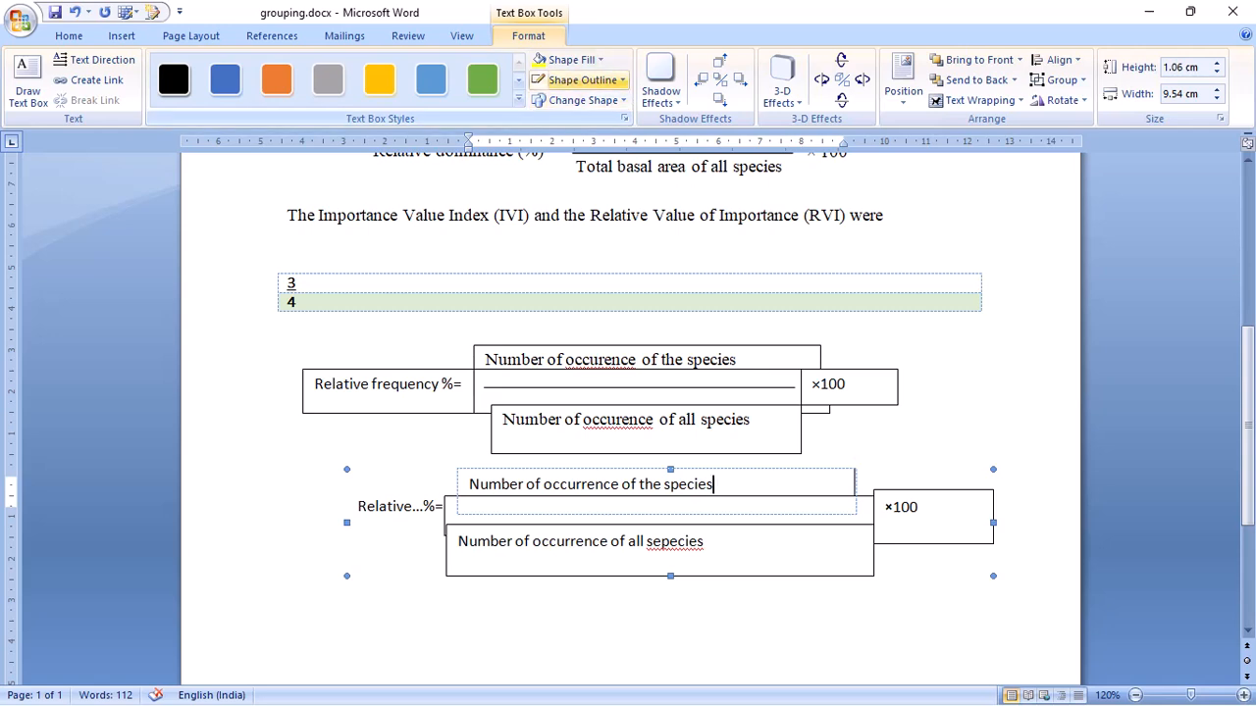
click(584, 79)
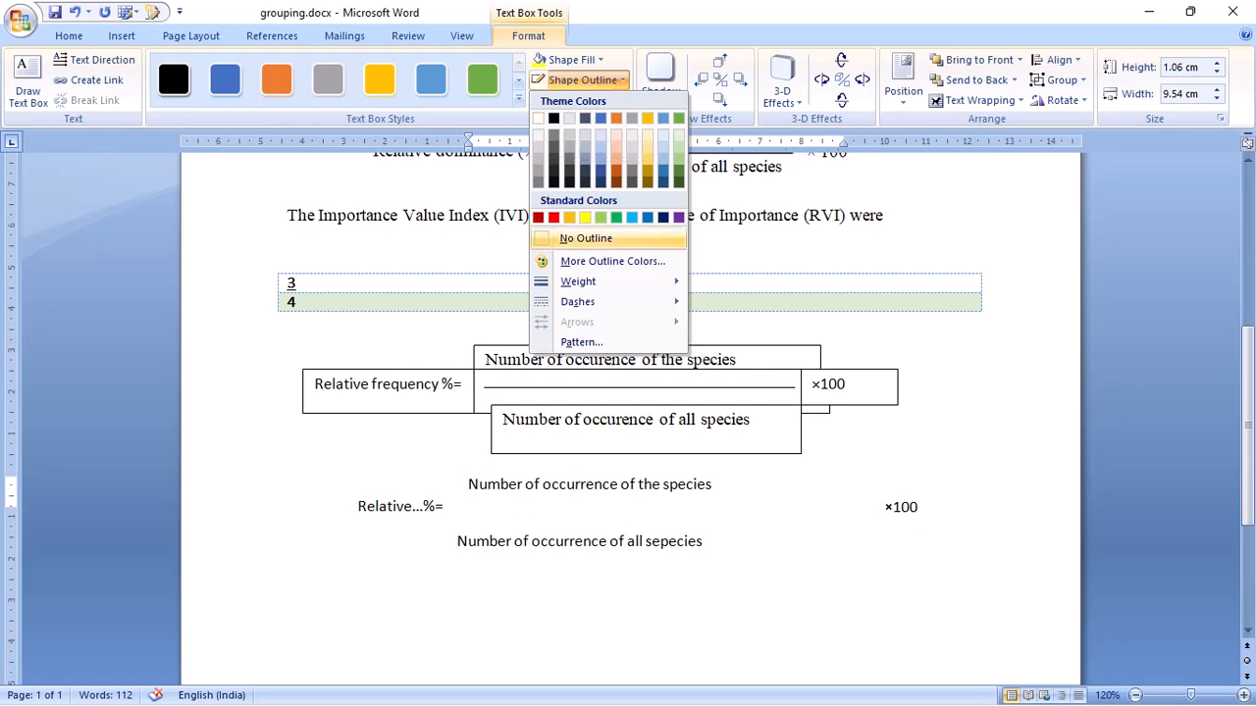
click(587, 238)
- Remove the fill from the empty middle text box between the lower formula's numerator and denominator
click(599, 510)
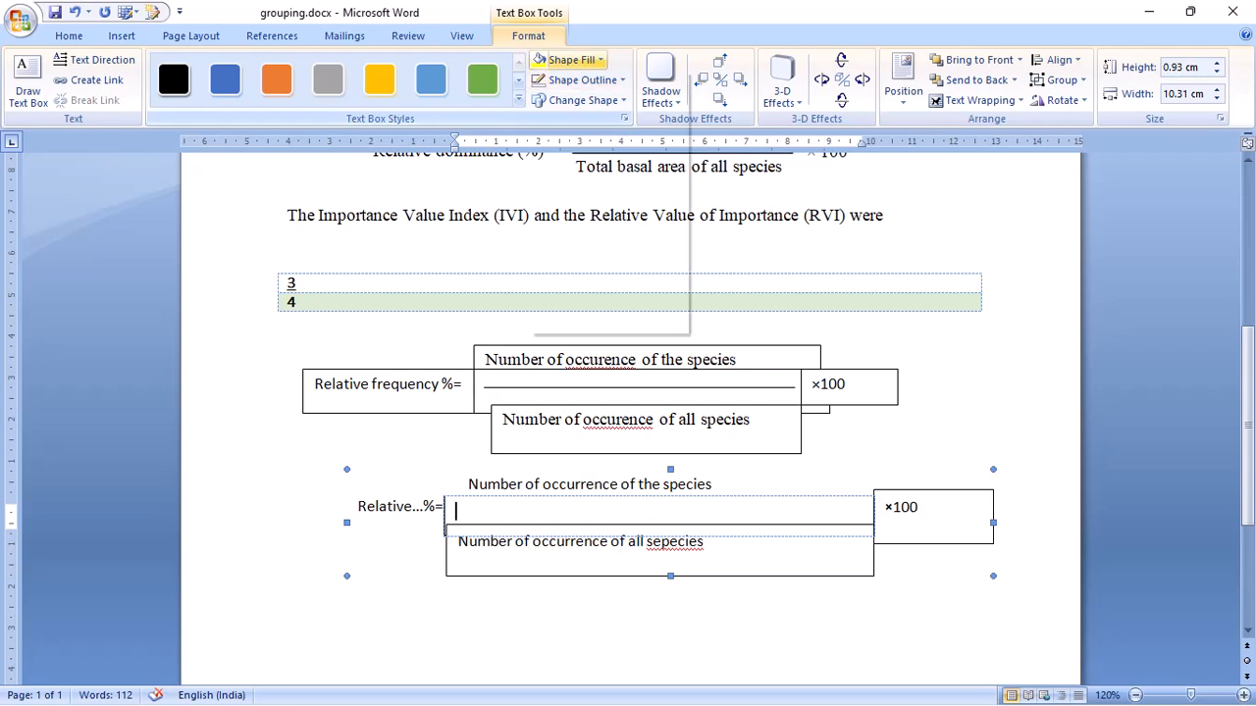
click(571, 60)
click(574, 217)
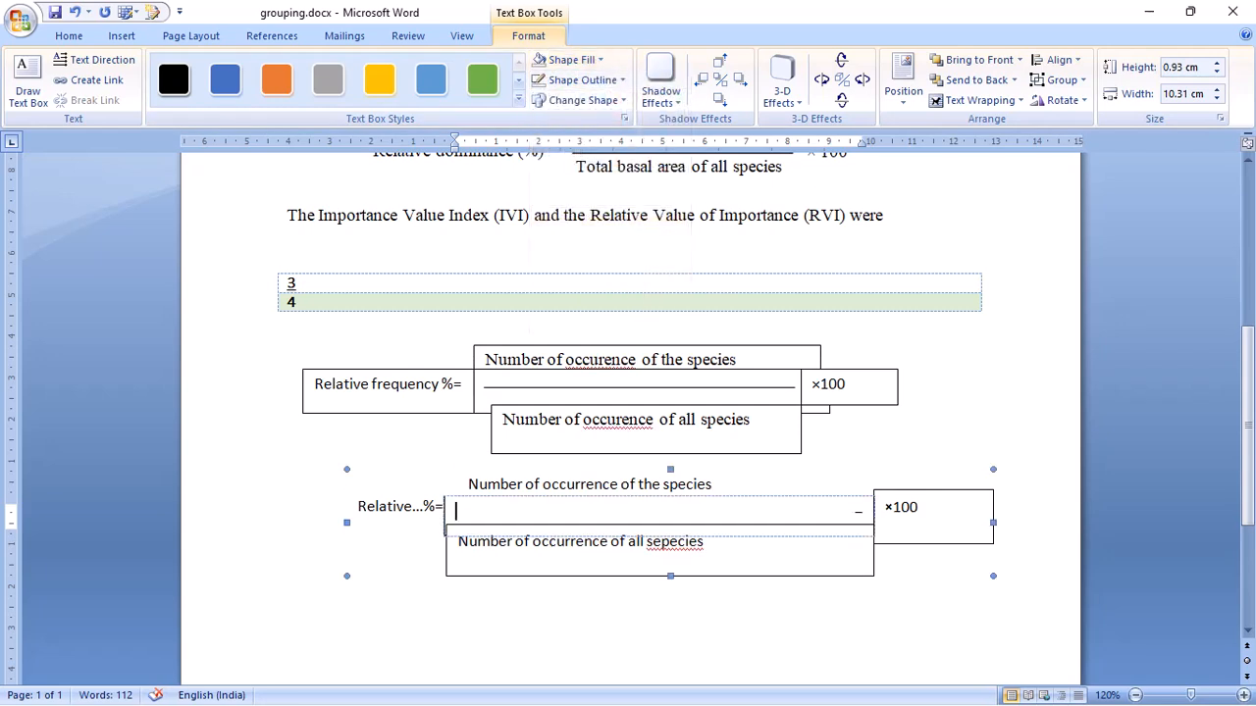
- Remove the outlines from the denominator and ×100 text boxes of the lower formula
click(628, 526)
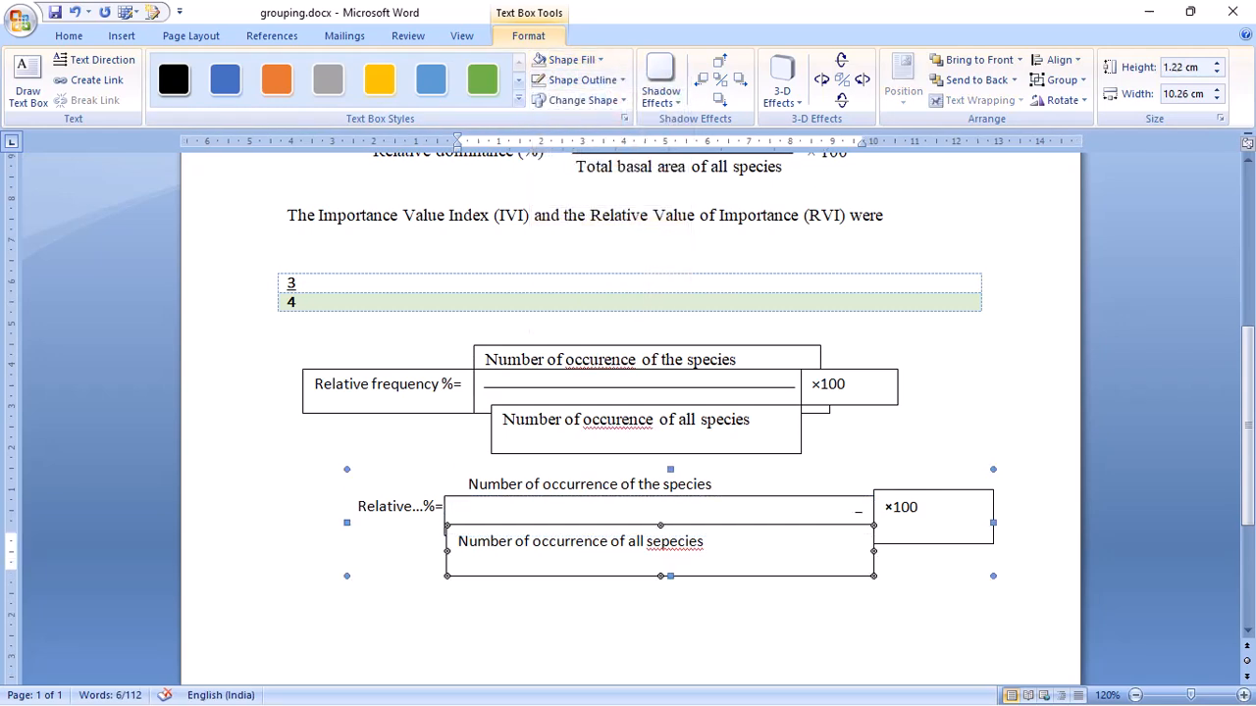
click(583, 79)
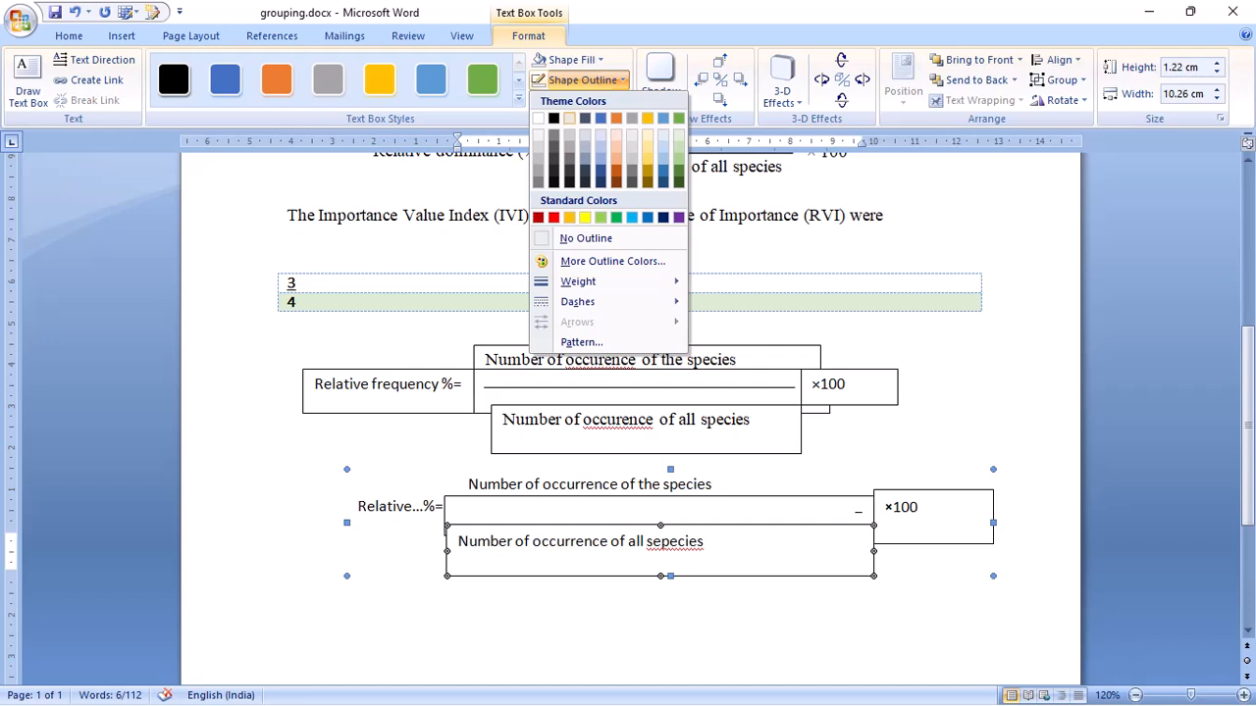
click(586, 238)
click(891, 507)
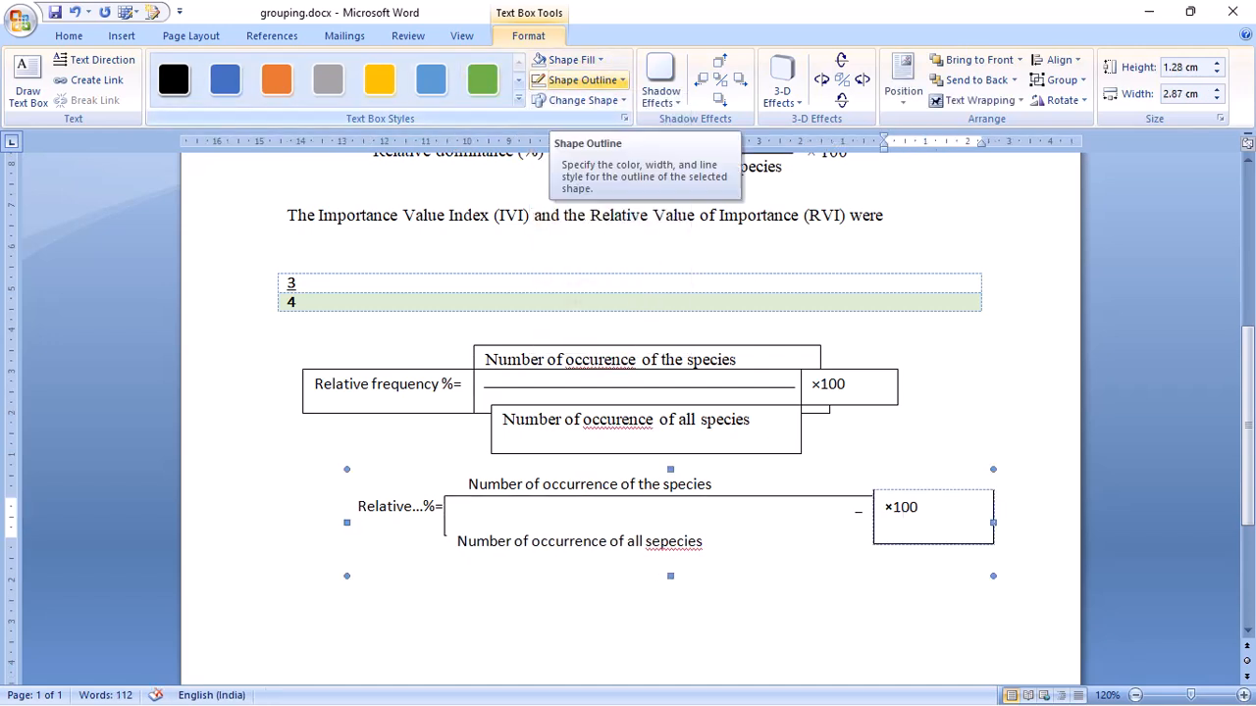
click(583, 80)
click(586, 238)
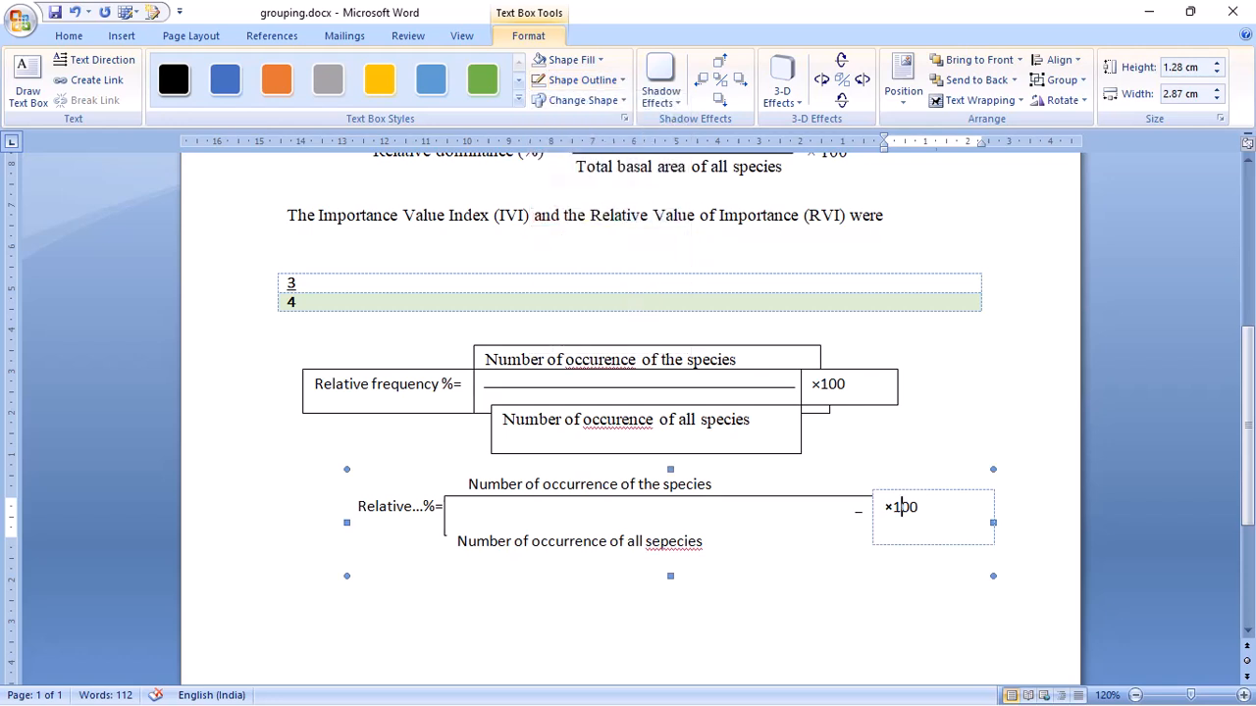
click(289, 488)
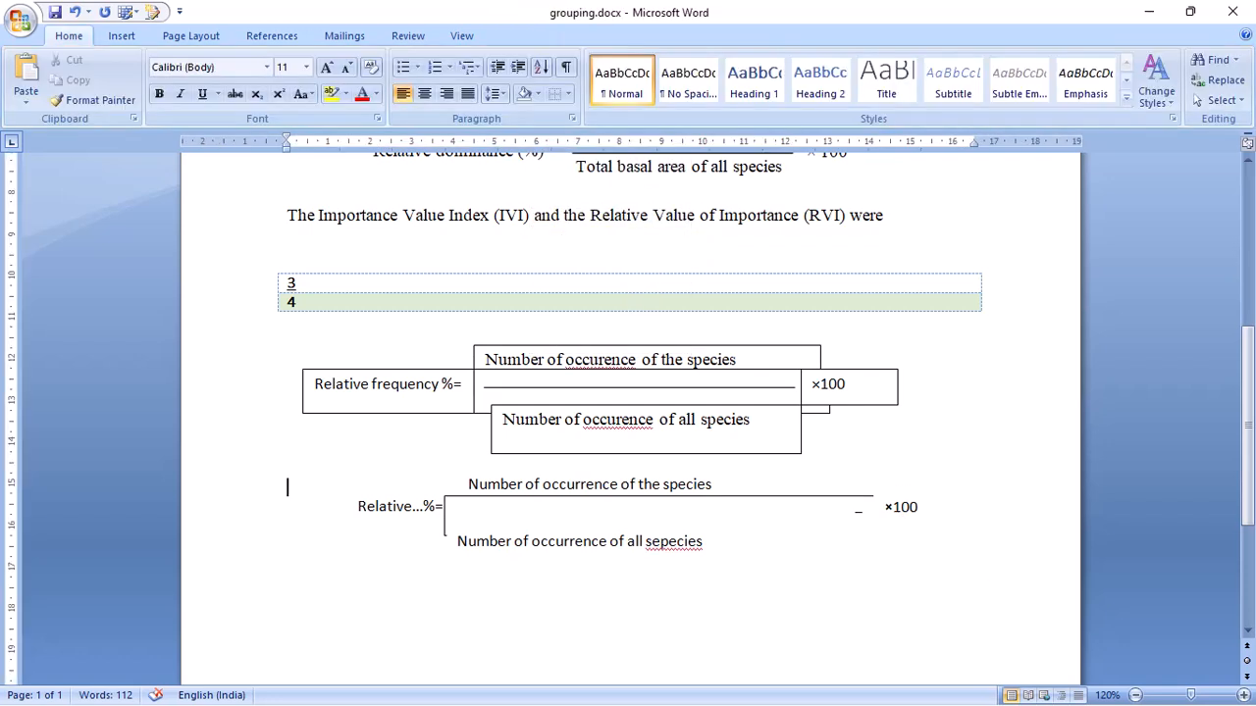
- Remove the outline from the empty middle text box of the lower formula
click(670, 523)
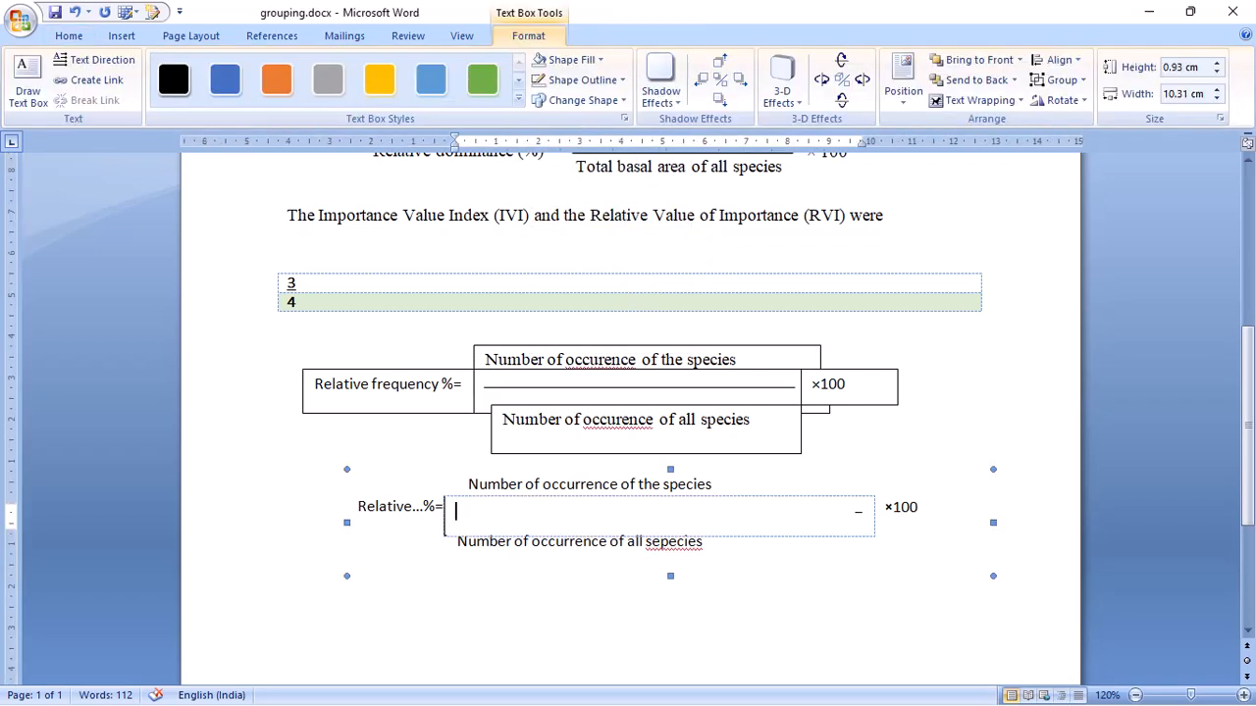
click(582, 80)
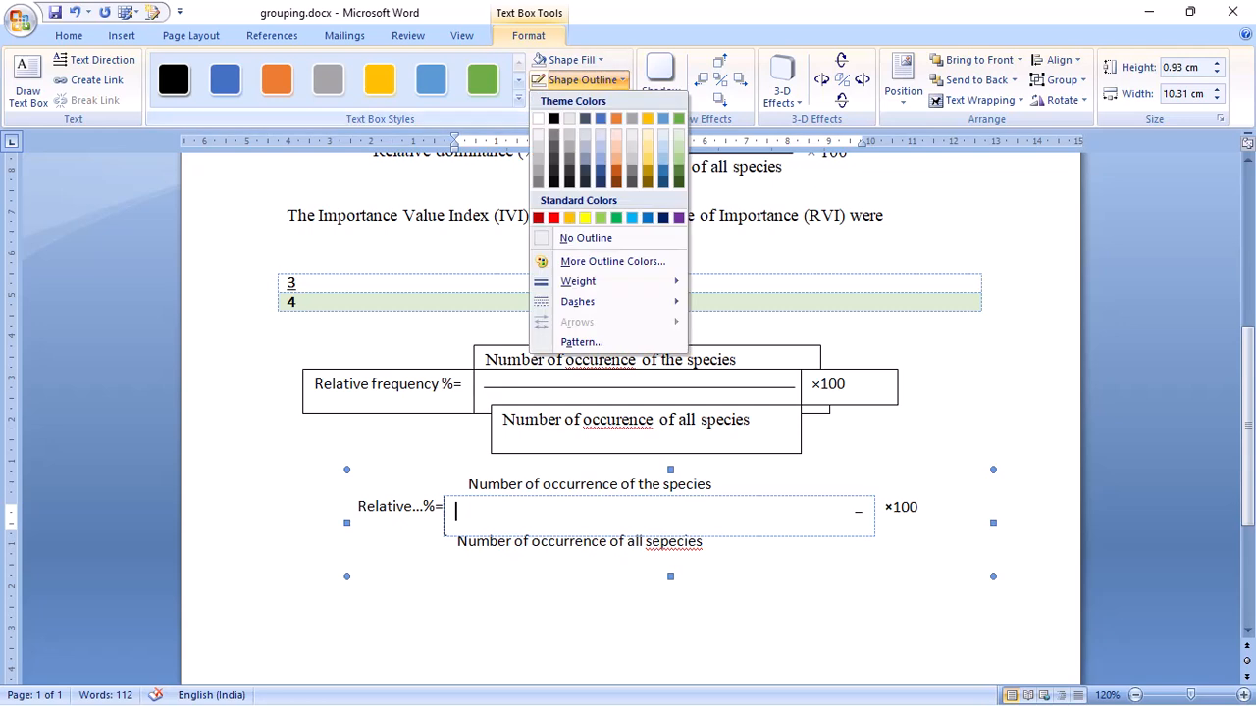
click(586, 238)
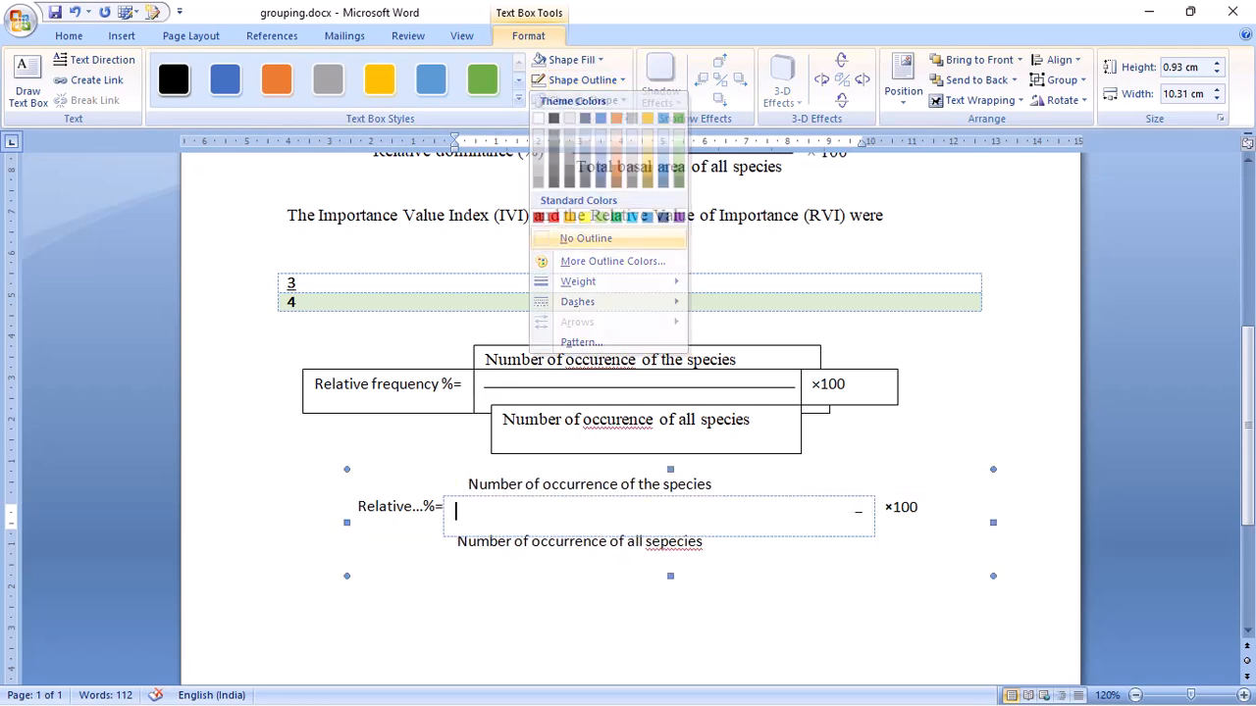
click(289, 488)
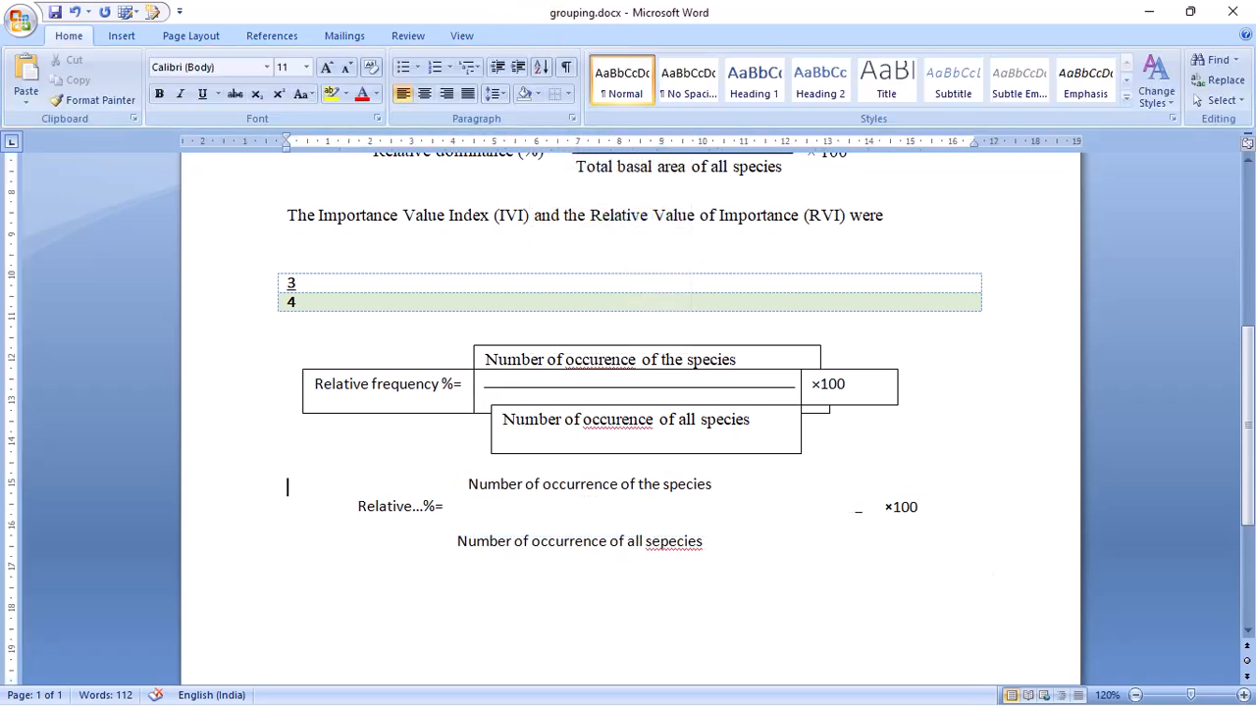
click(460, 513)
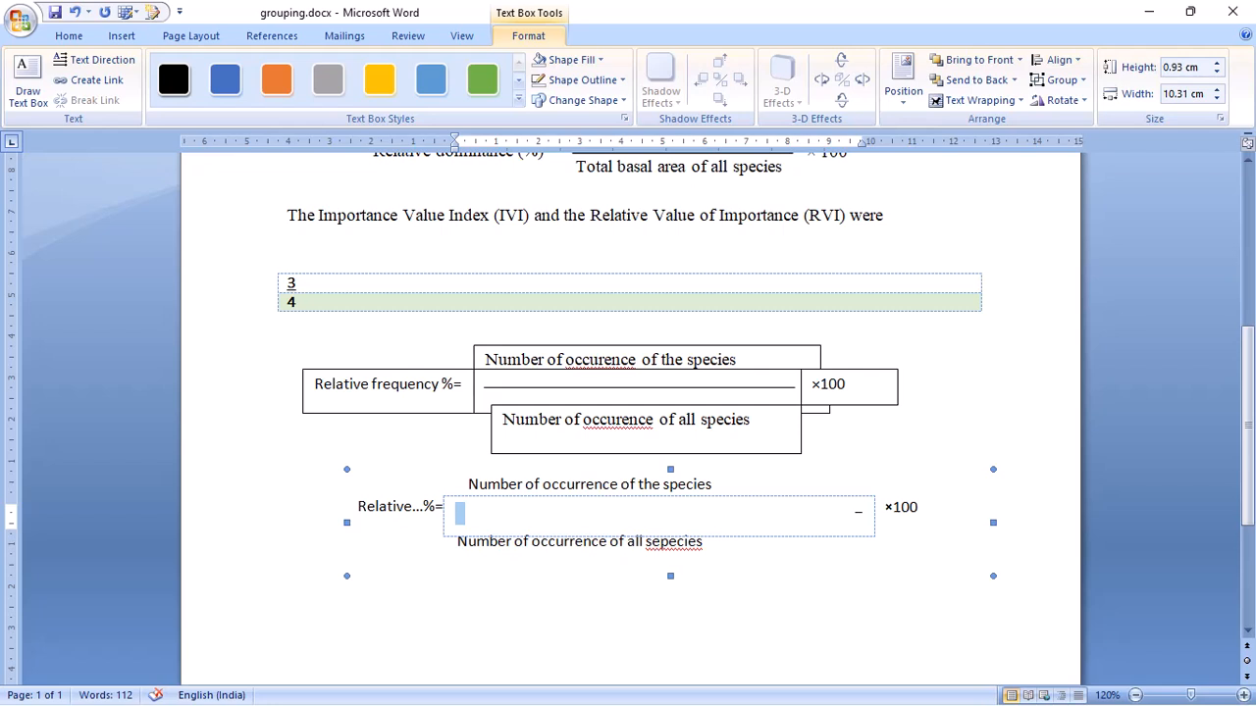
click(726, 610)
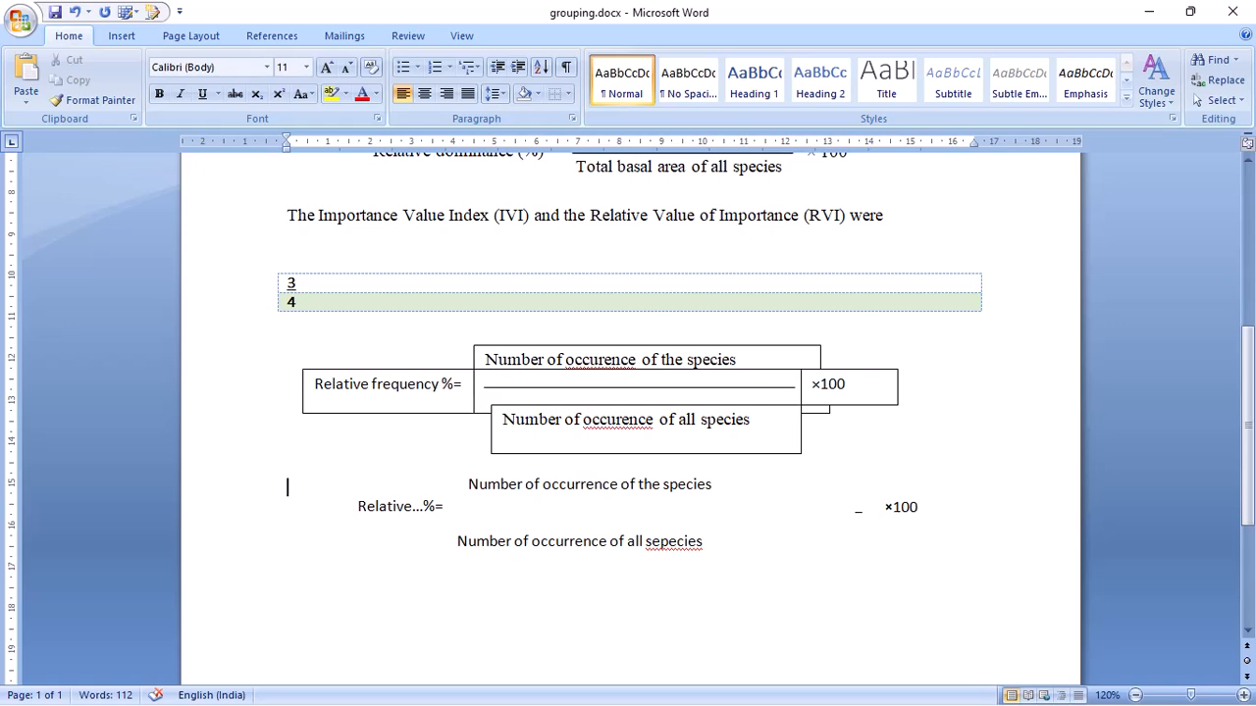
click(288, 422)
click(389, 386)
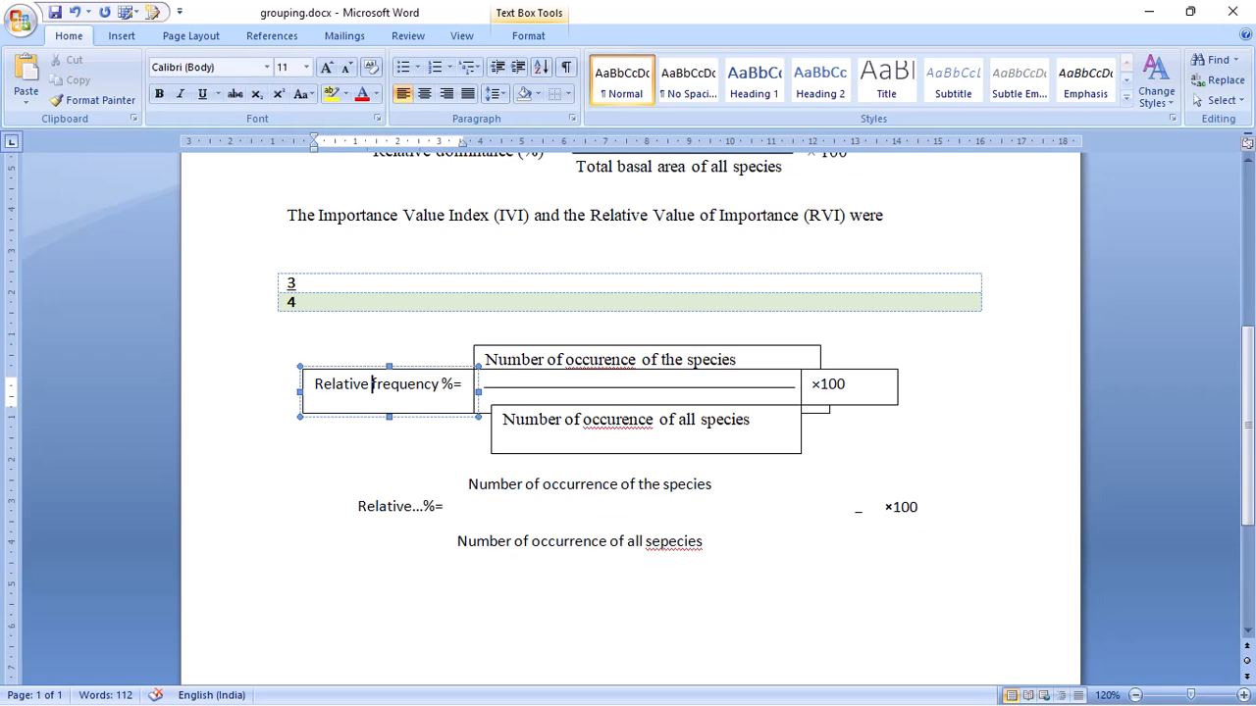
click(404, 507)
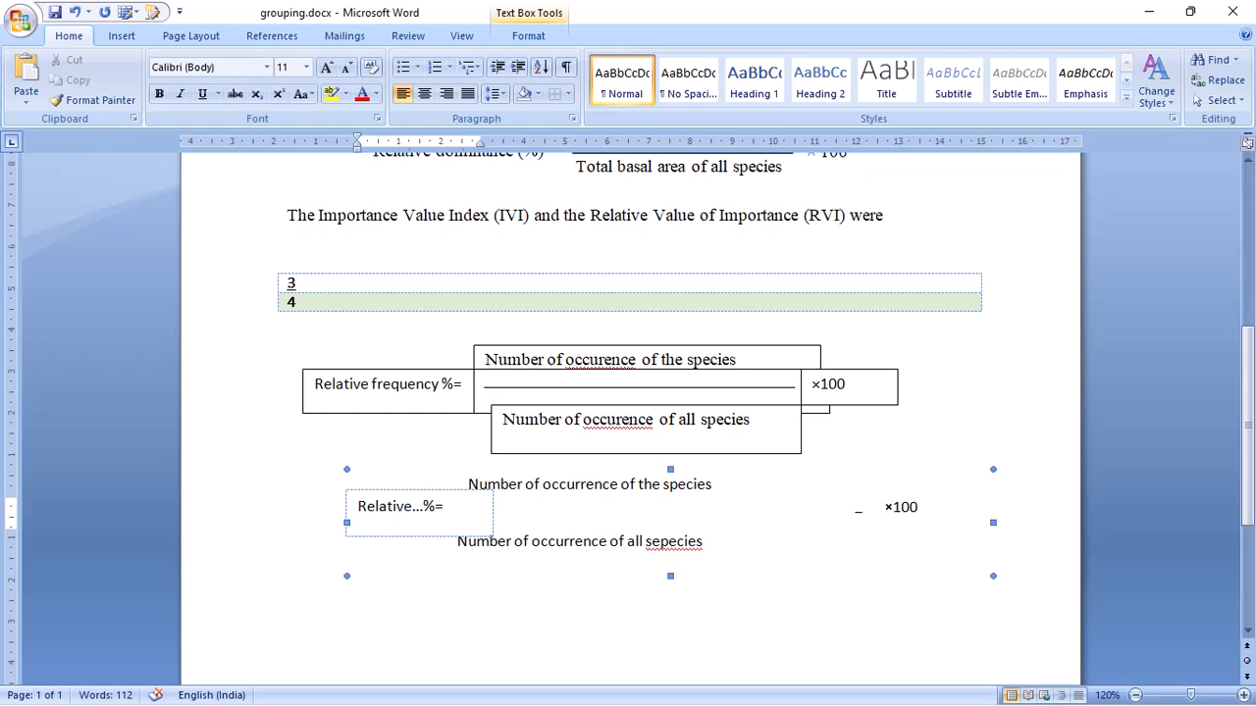
shift+click(549, 486)
click(289, 455)
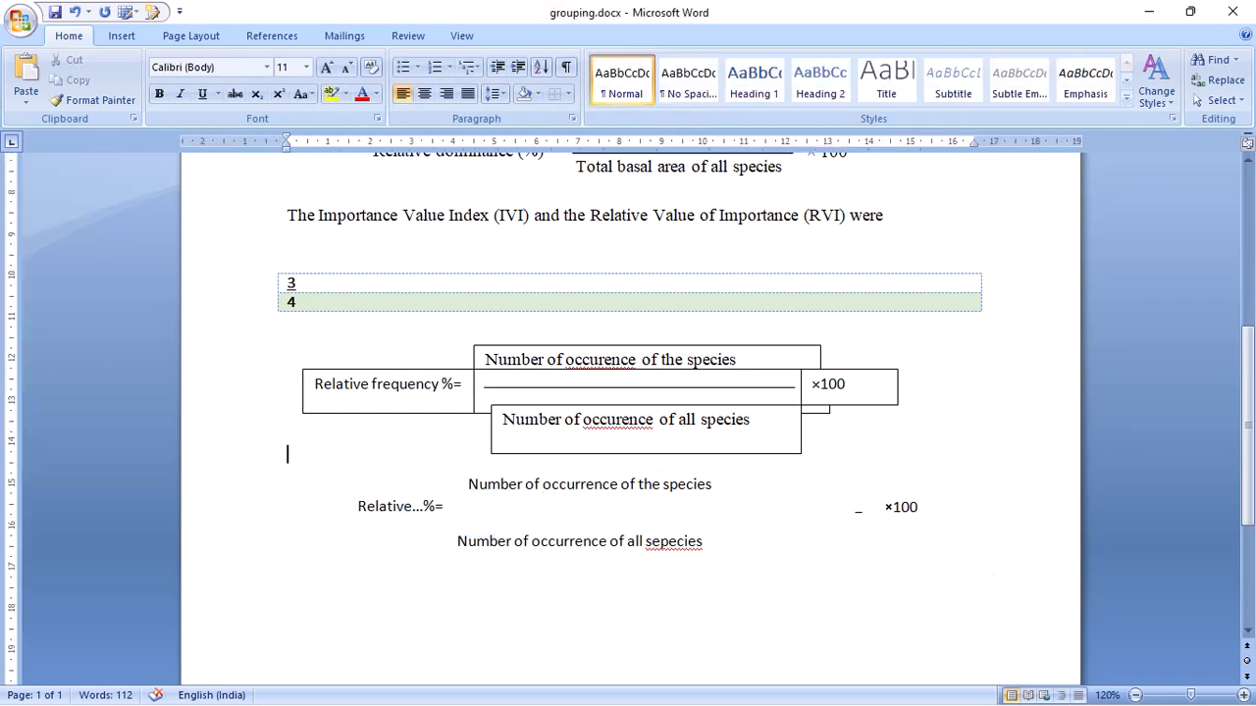
click(549, 489)
click(555, 543)
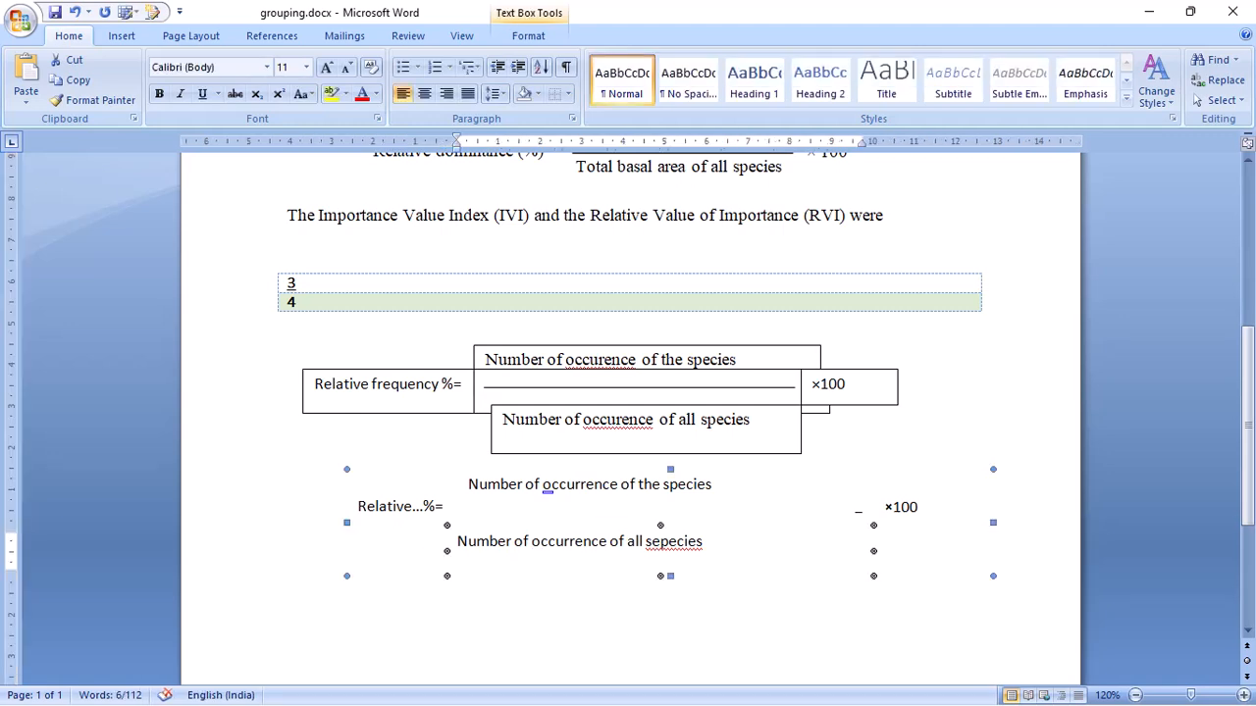
- Select the label, numerator, denominator and ×100 text boxes of the lower formula and ungroup them
click(397, 506)
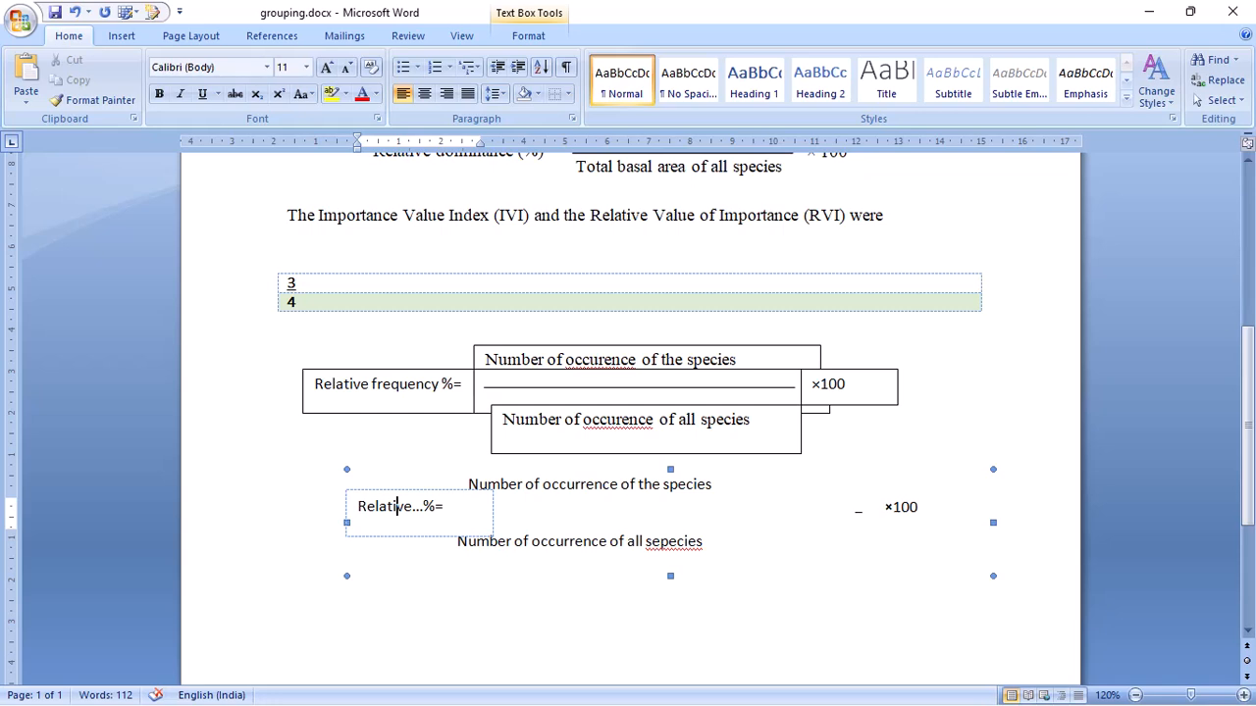
shift+click(549, 491)
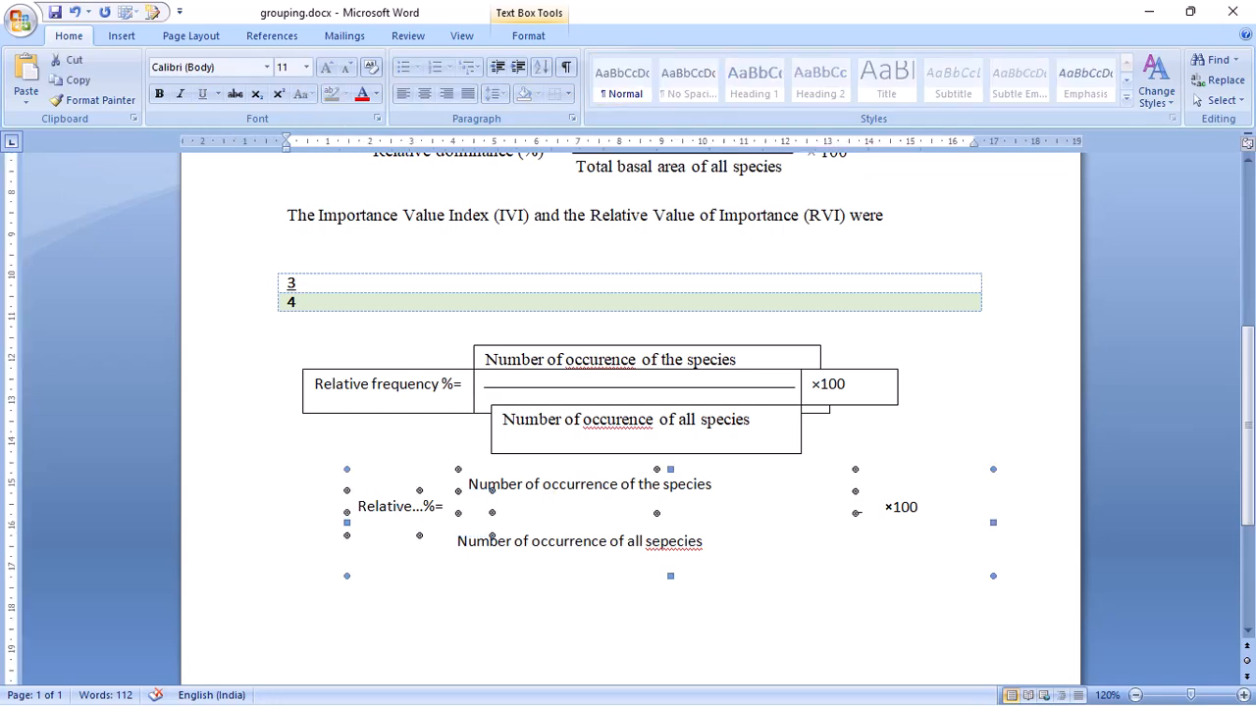
shift+click(491, 540)
shift+click(901, 508)
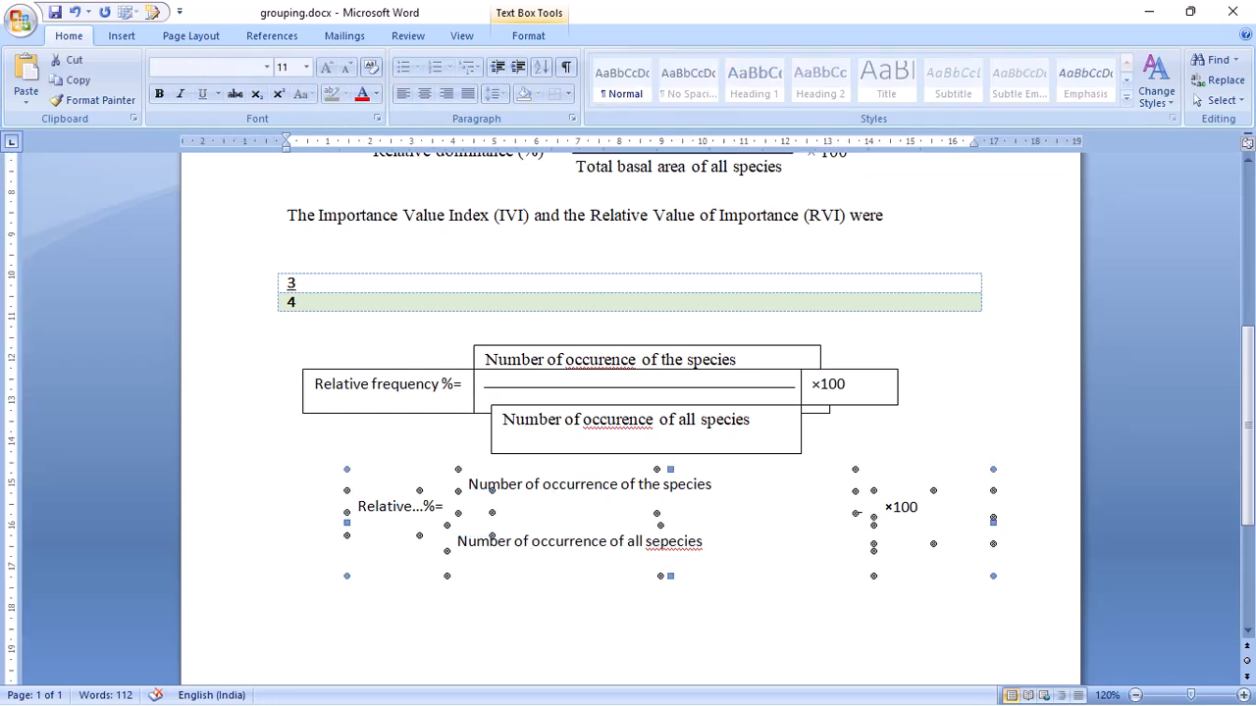
right_click(910, 511)
mouse_move(966, 585)
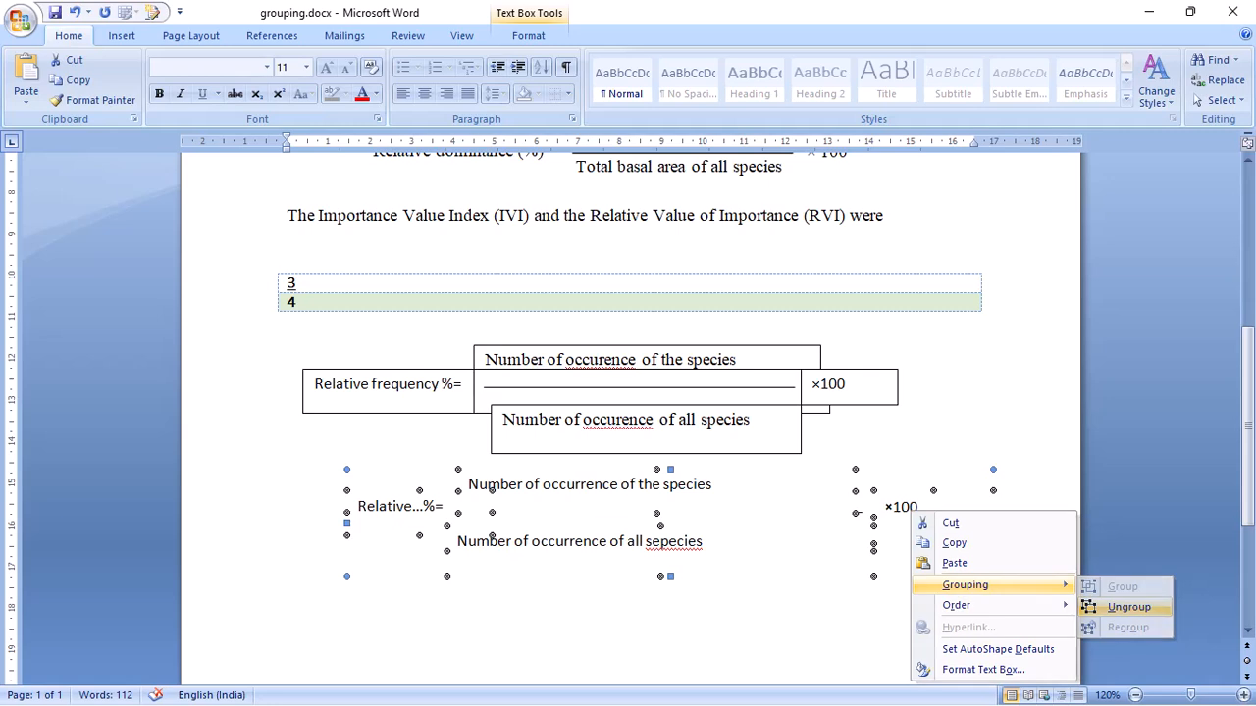
click(1129, 606)
click(289, 488)
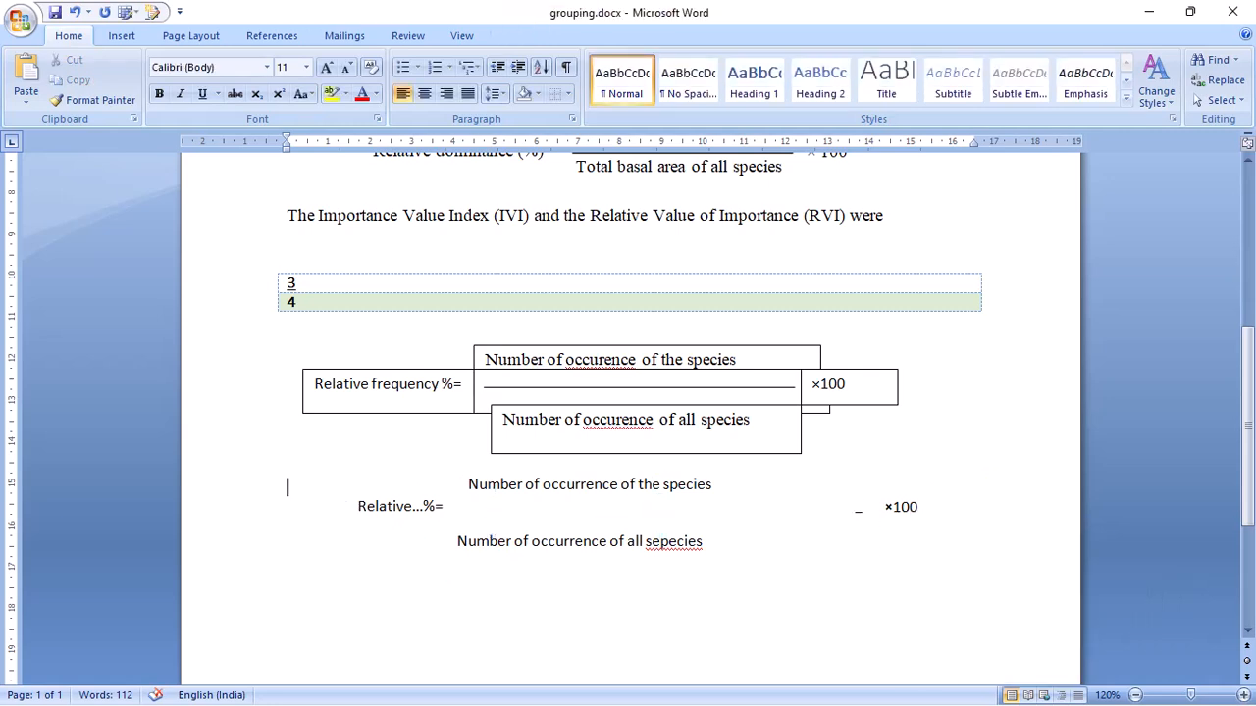
- Reduce the height of the lower formula's empty middle text box by pulling in its upper and lower edges
click(457, 511)
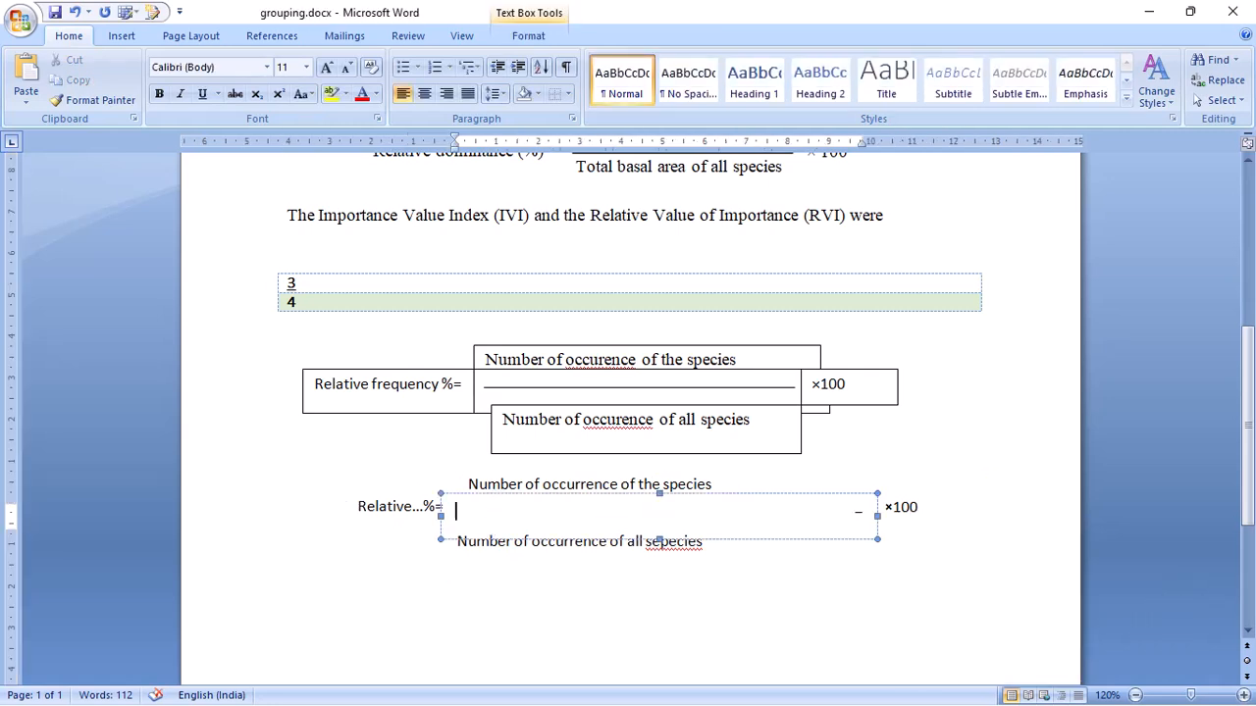
drag(659, 493, 659, 486)
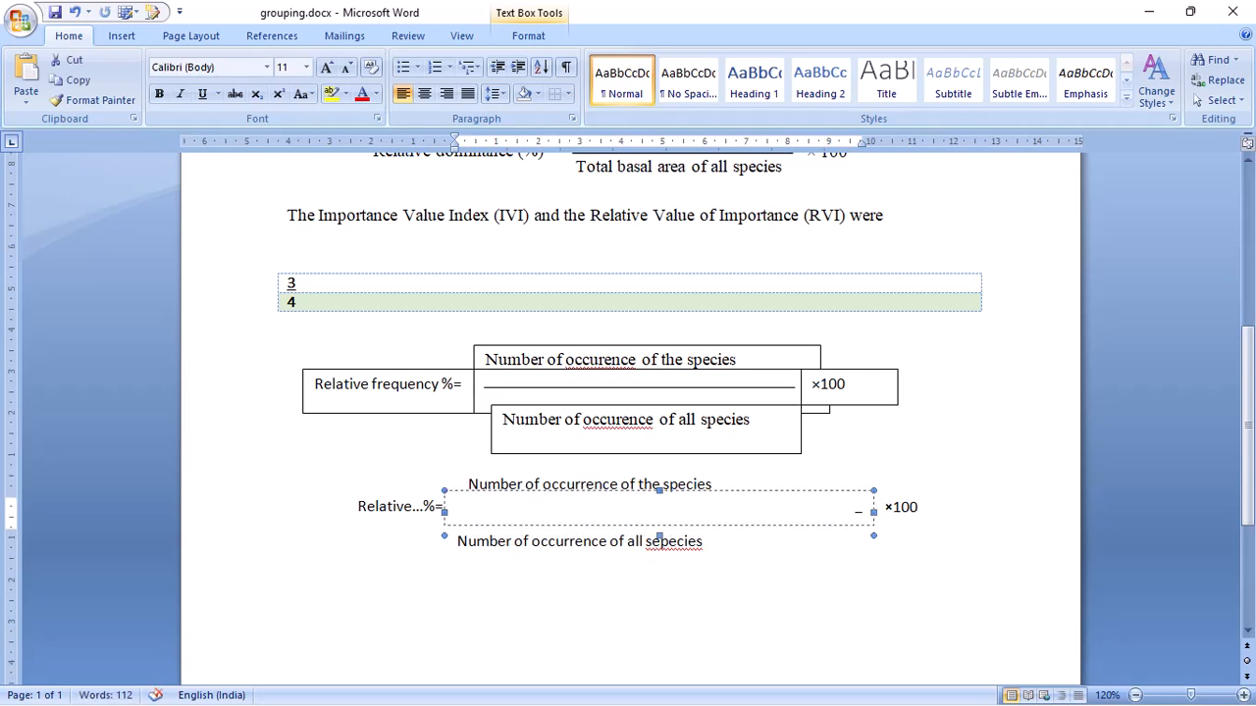
drag(659, 536, 659, 513)
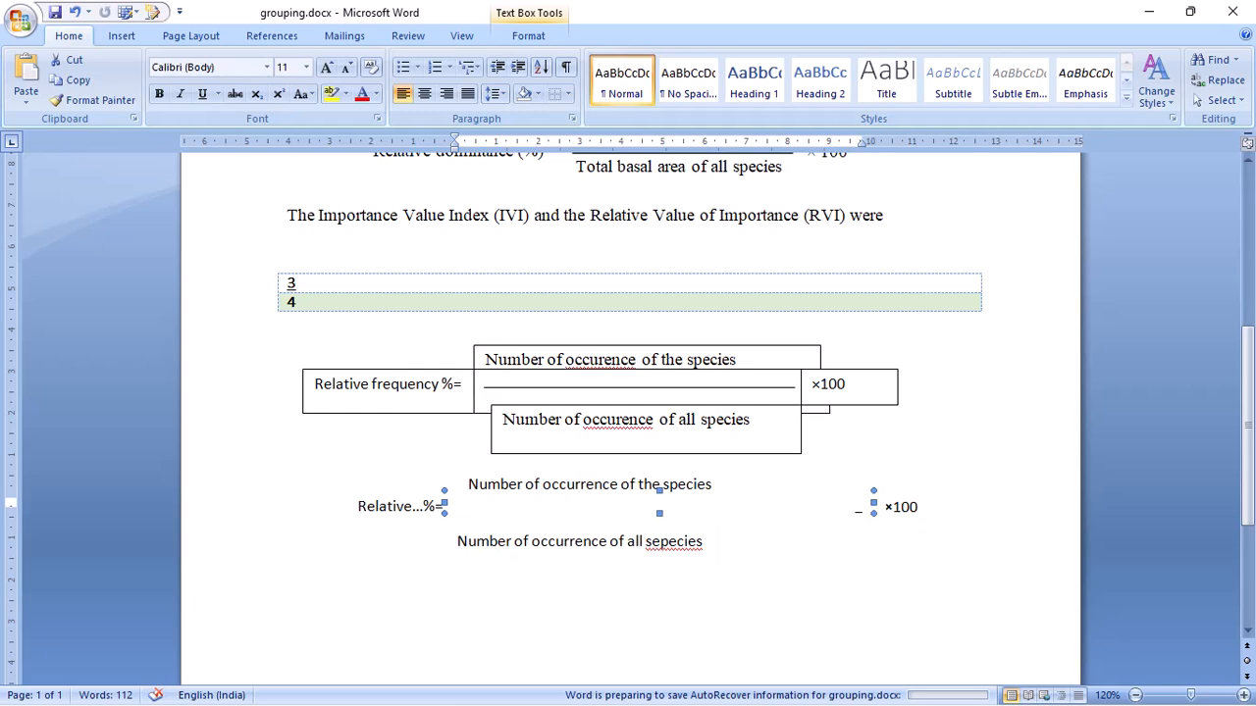
click(619, 540)
click(455, 506)
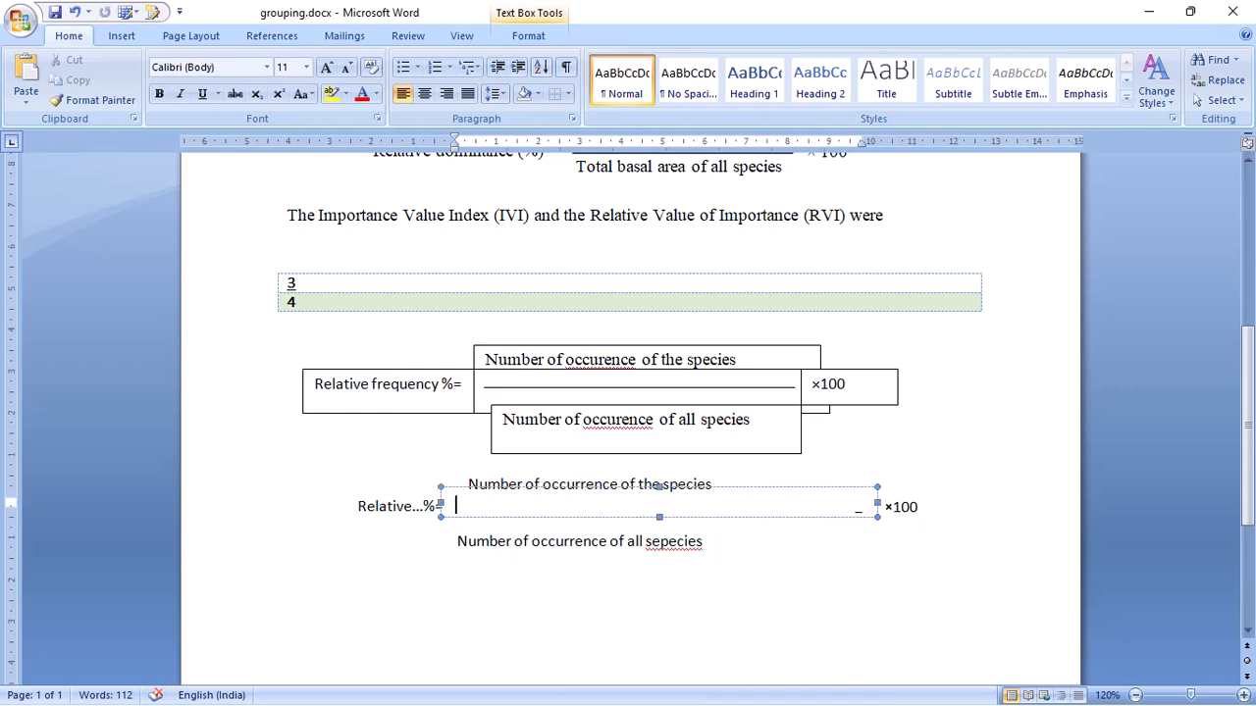
- Lower the upper edge of the lower formula's empty middle text box and extend its lower edge over the denominator text
click(900, 507)
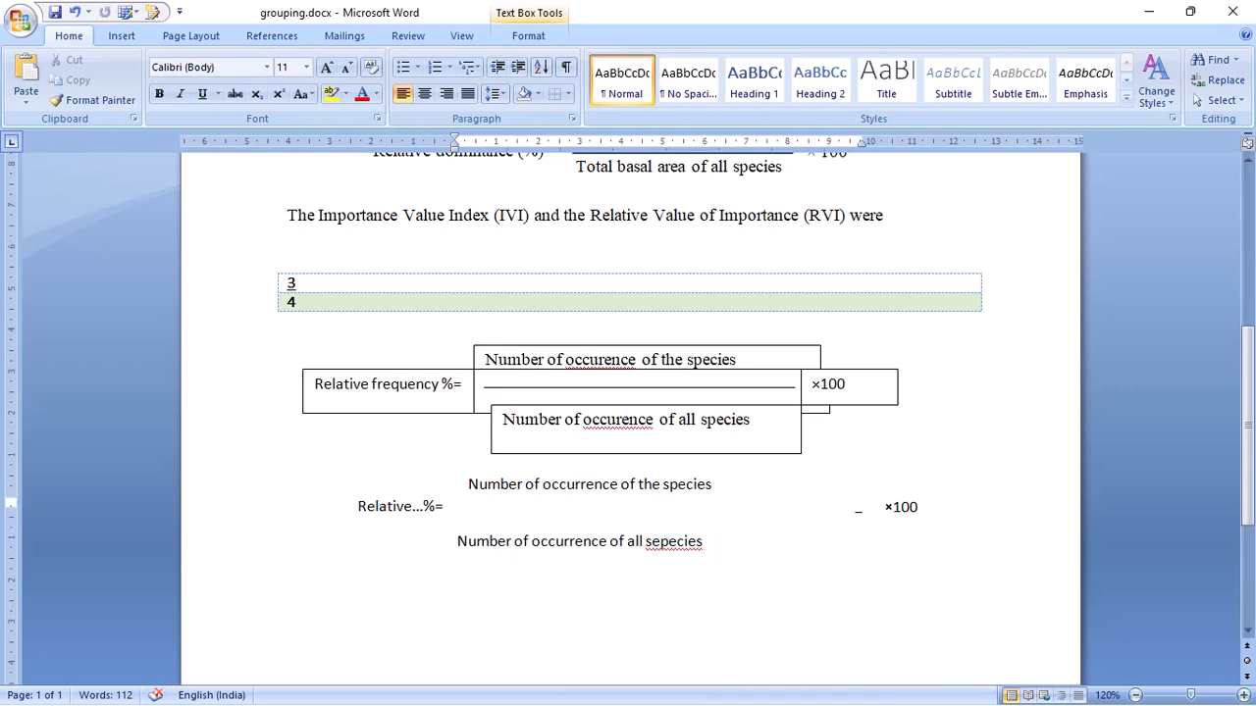
click(660, 510)
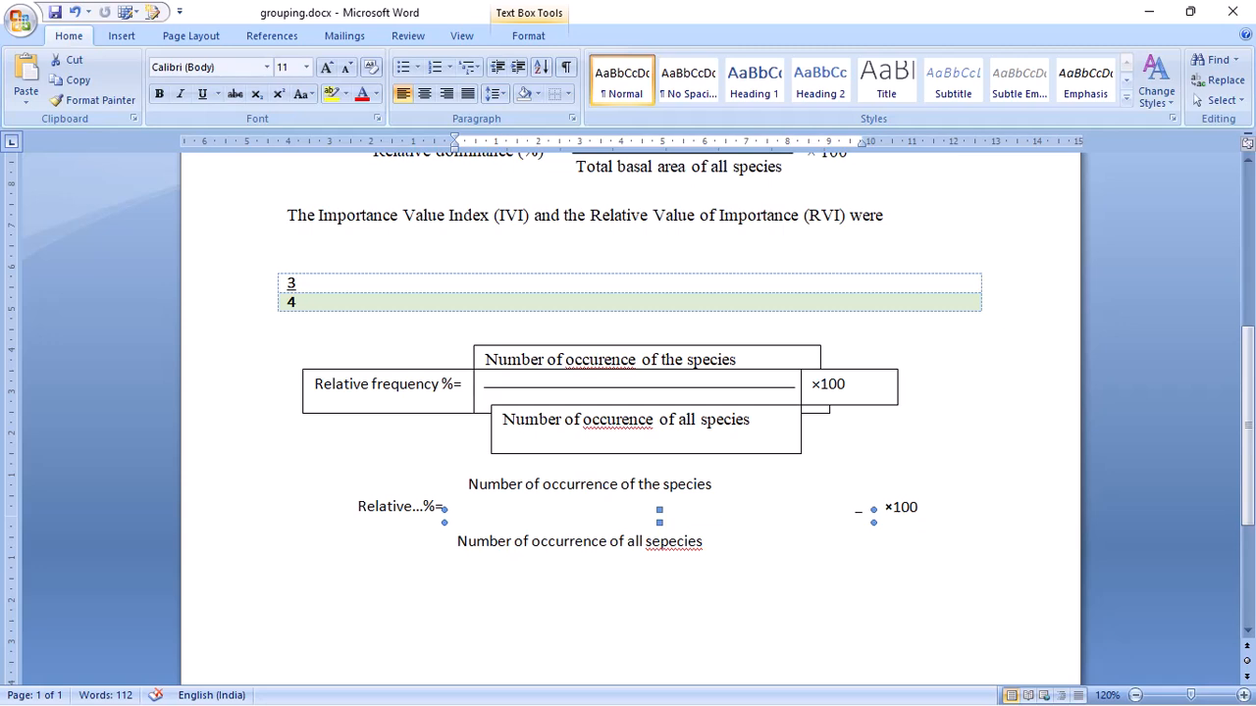
drag(873, 522, 877, 564)
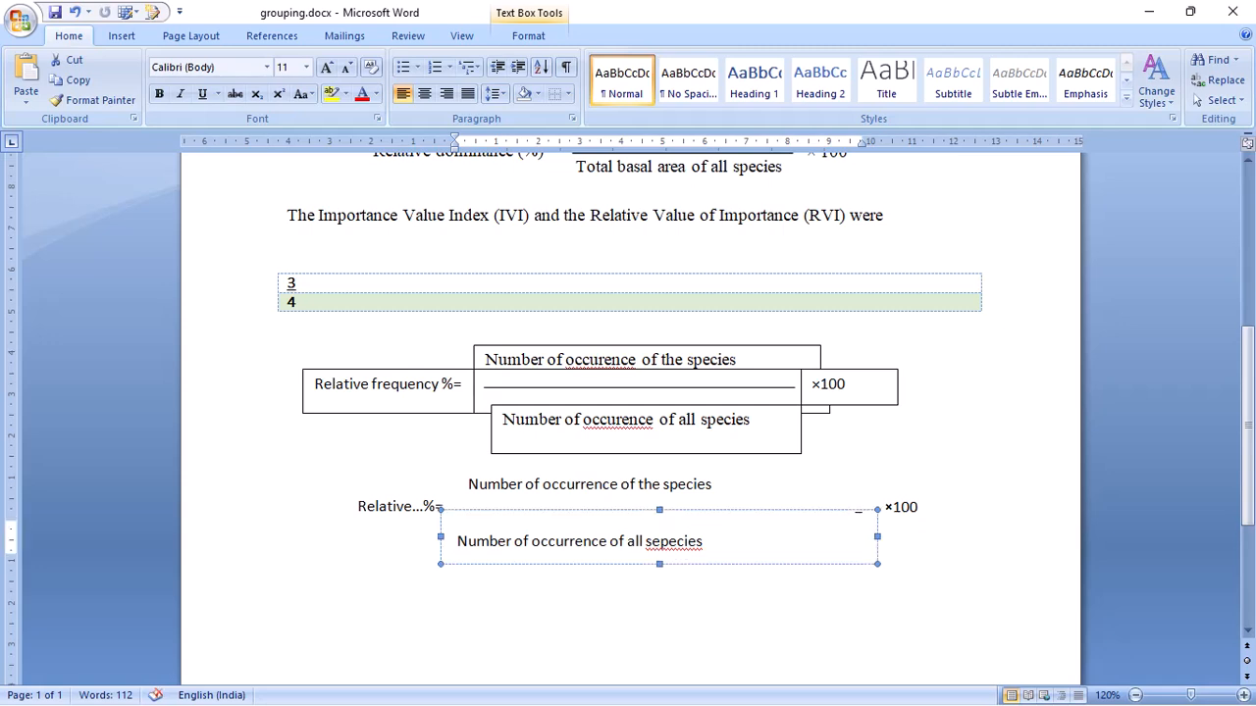
click(456, 529)
click(661, 484)
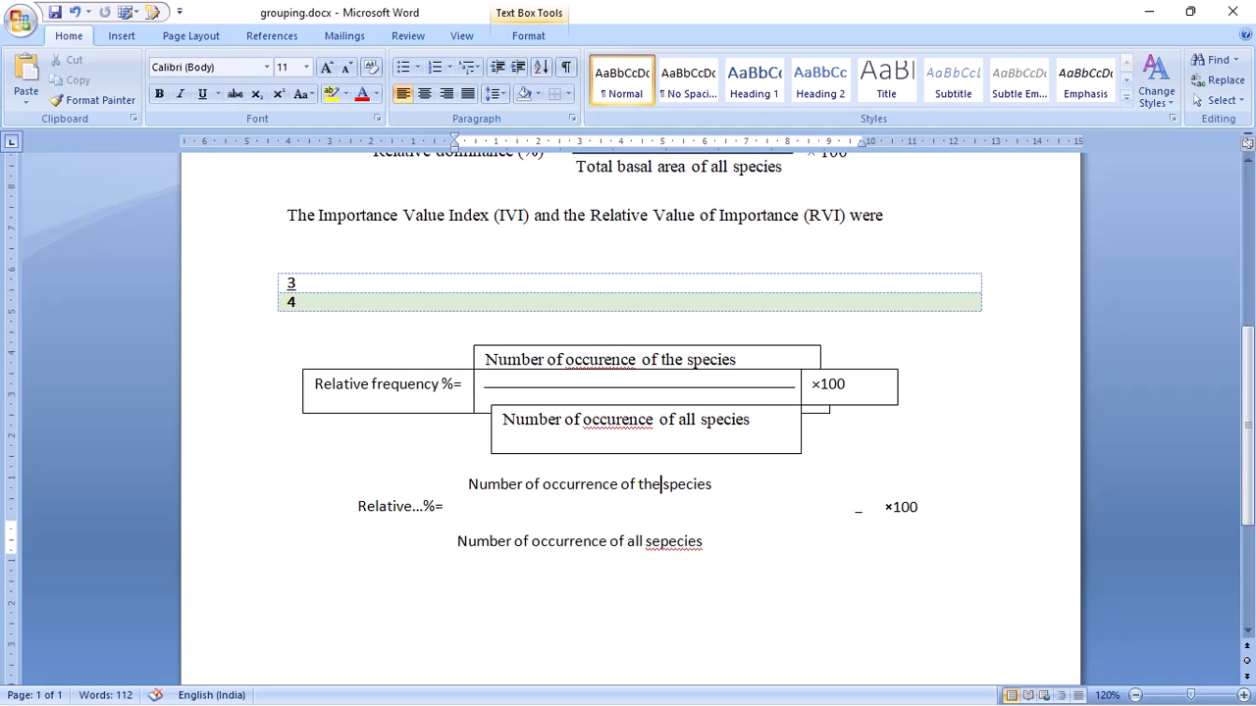
click(647, 541)
click(628, 485)
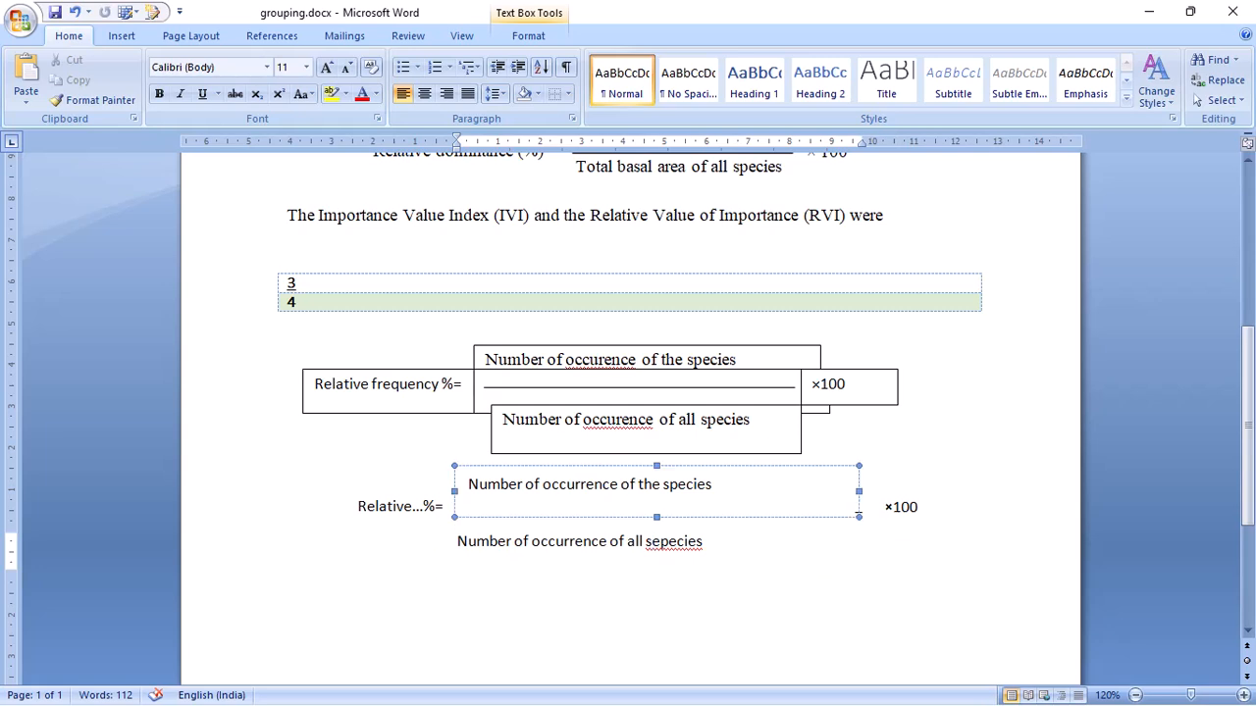
click(542, 558)
triple_click(550, 545)
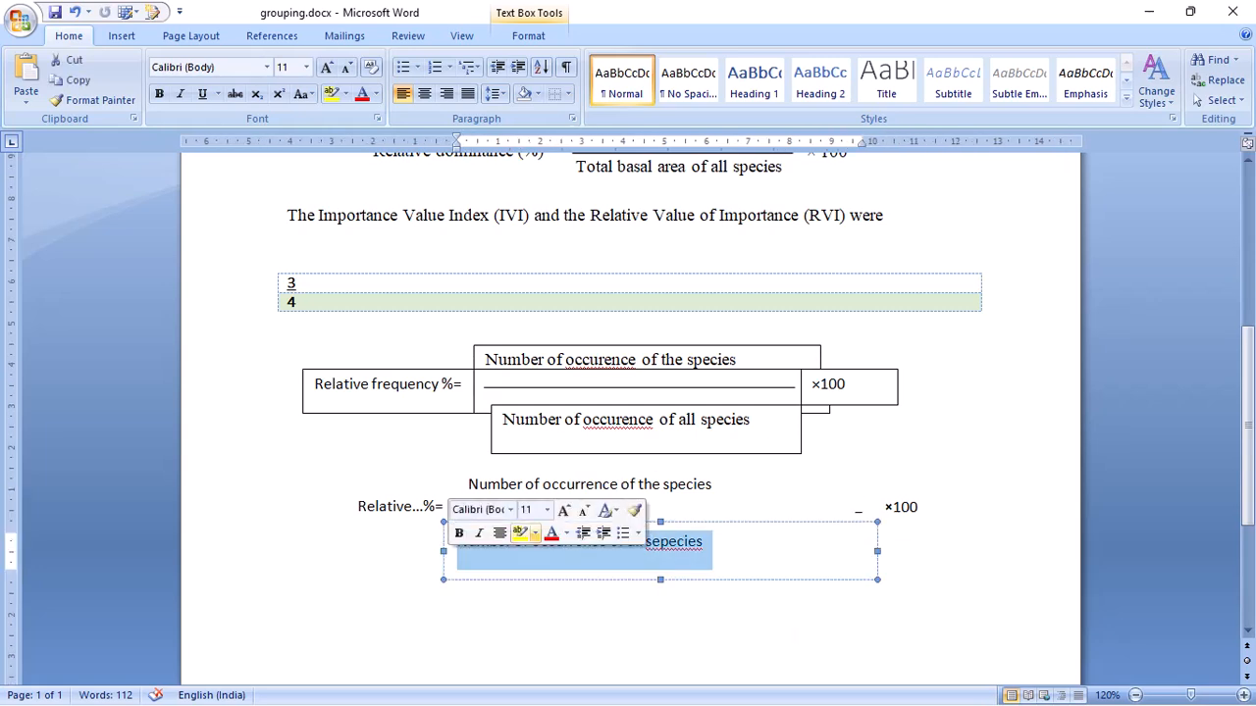
click(552, 515)
click(551, 485)
click(412, 506)
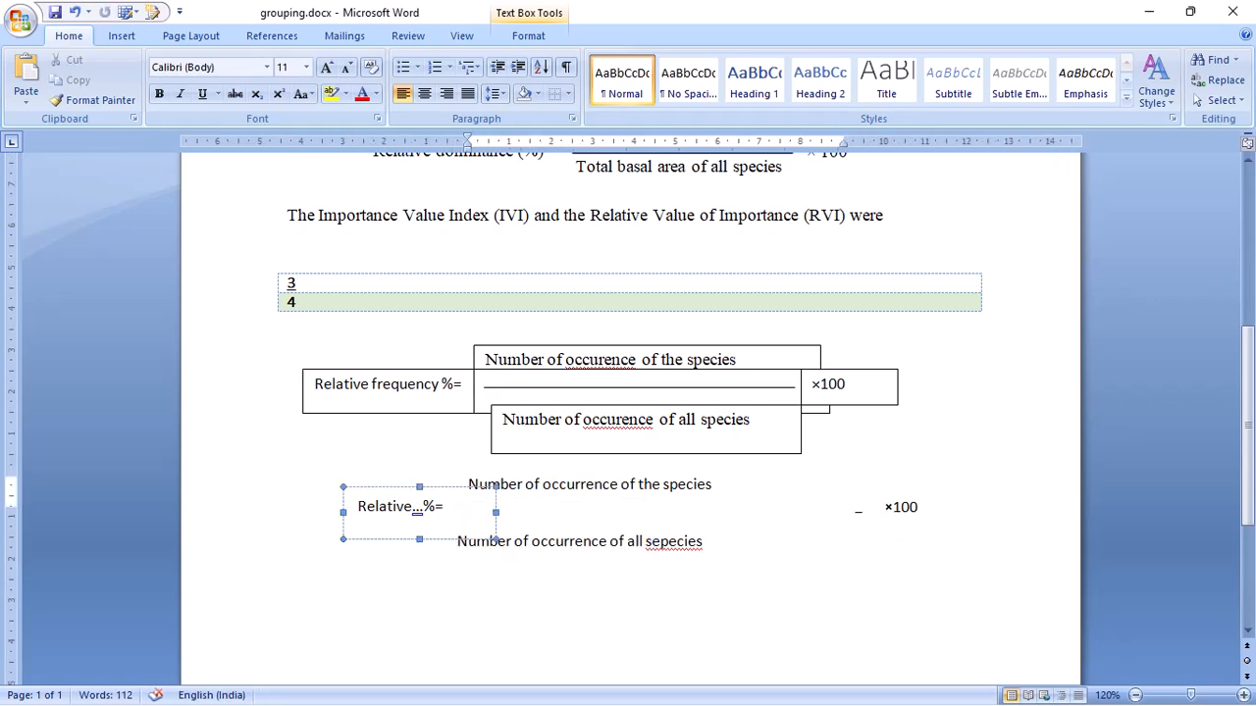
click(540, 485)
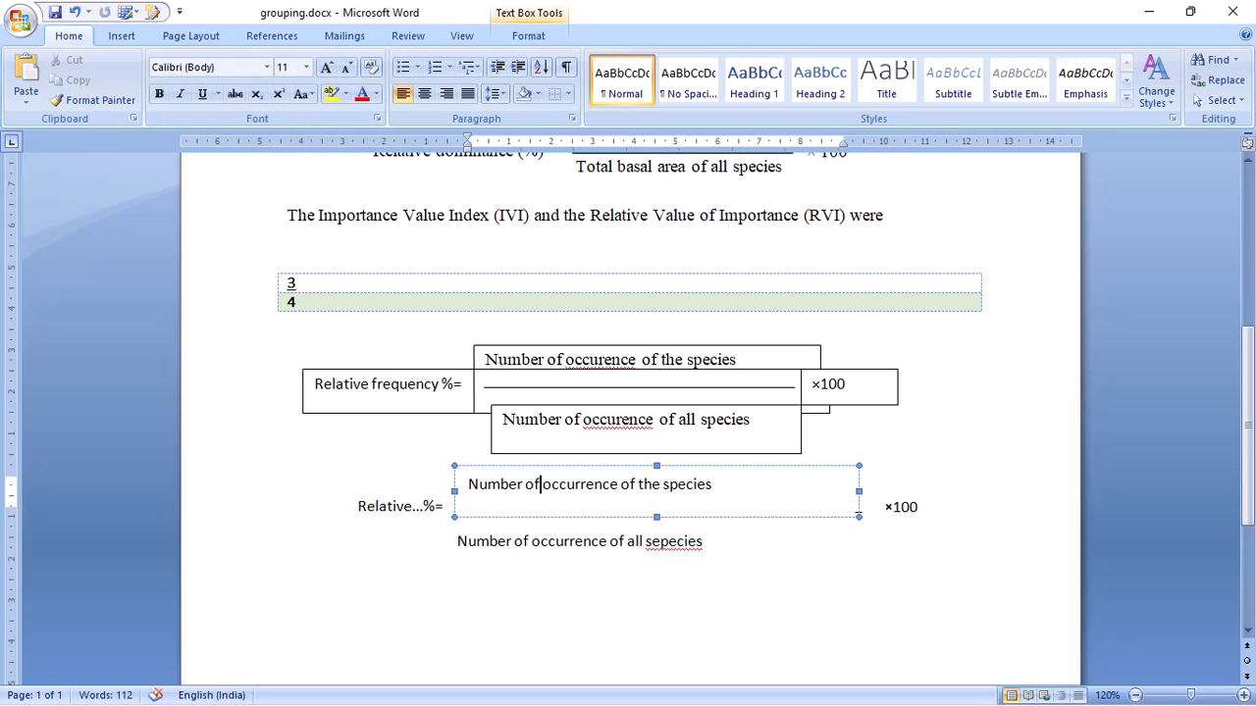
click(373, 390)
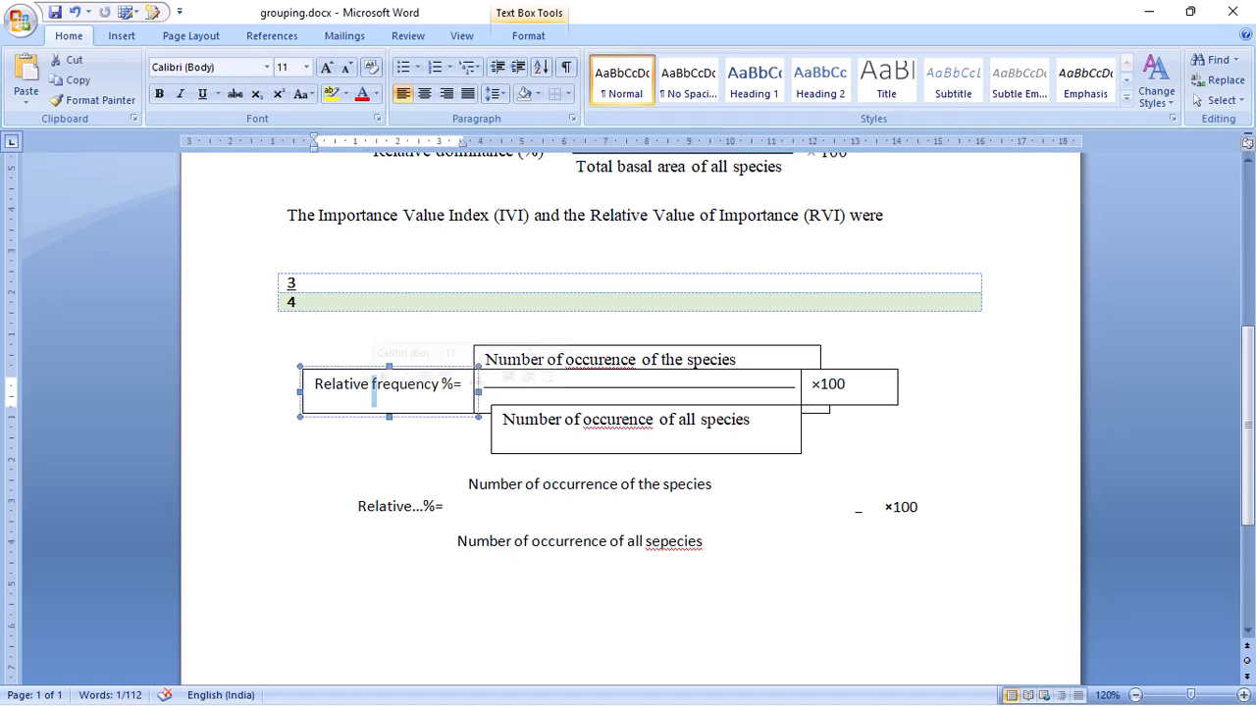
click(288, 453)
click(346, 384)
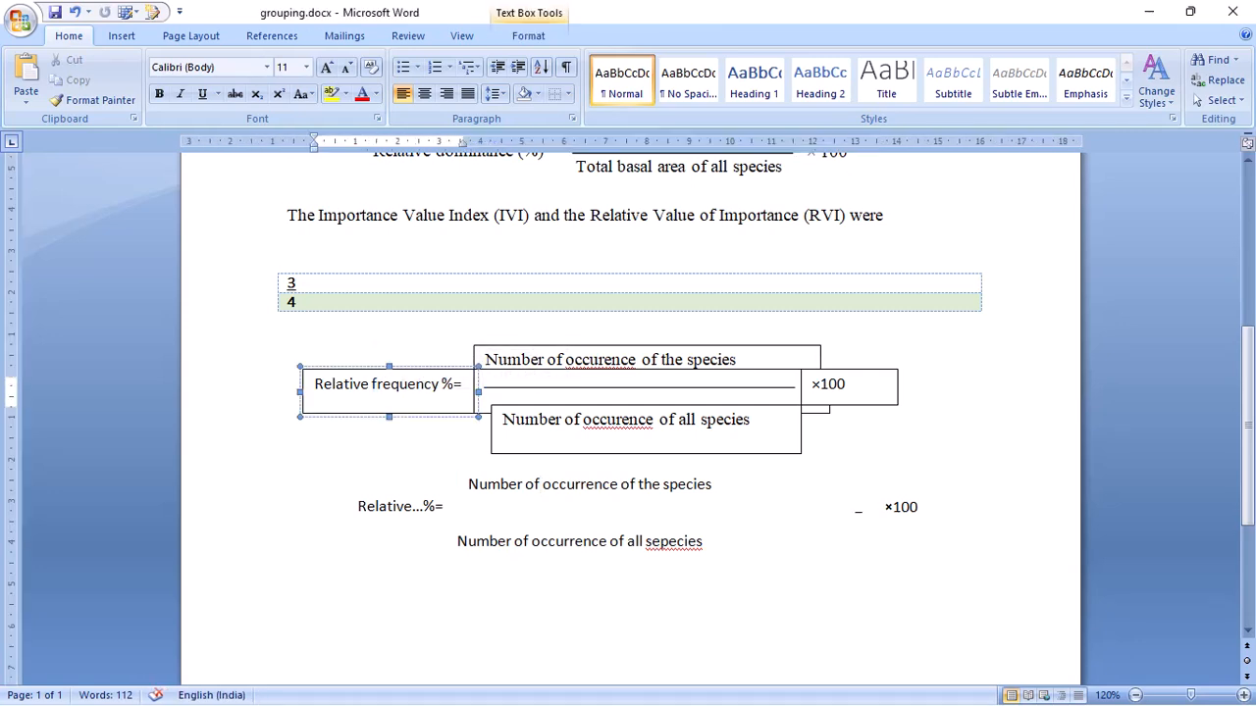
click(589, 484)
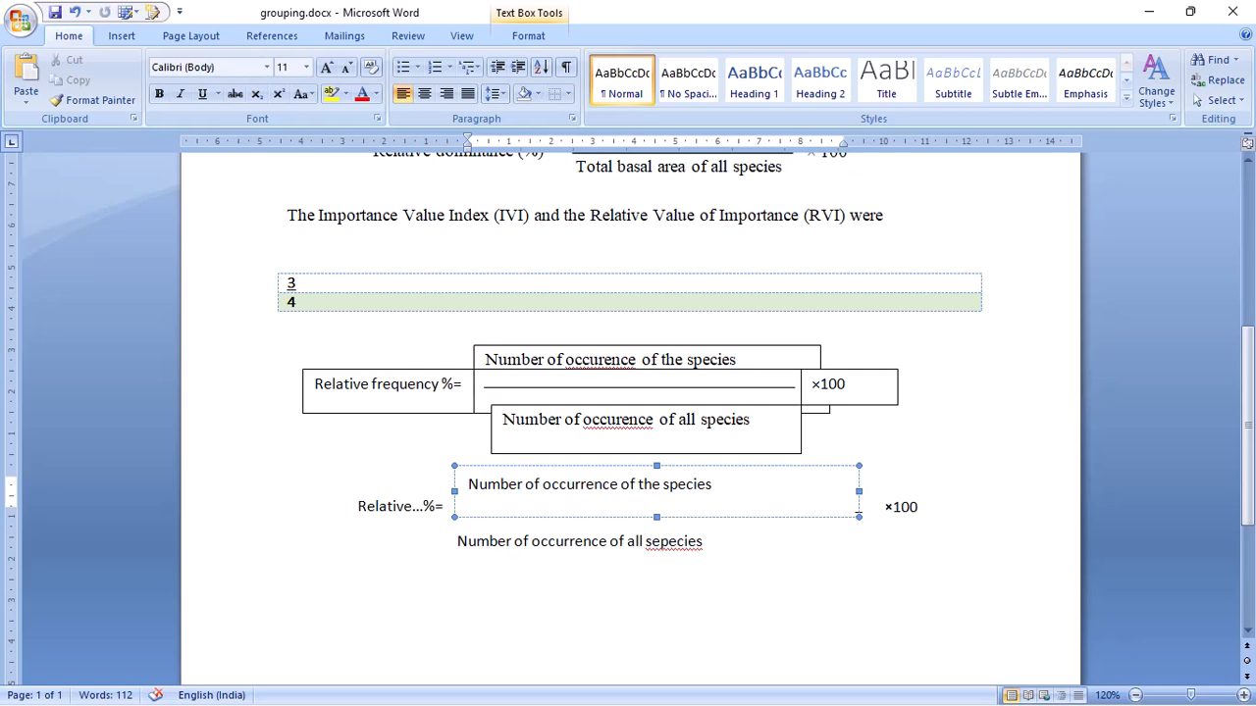
click(859, 508)
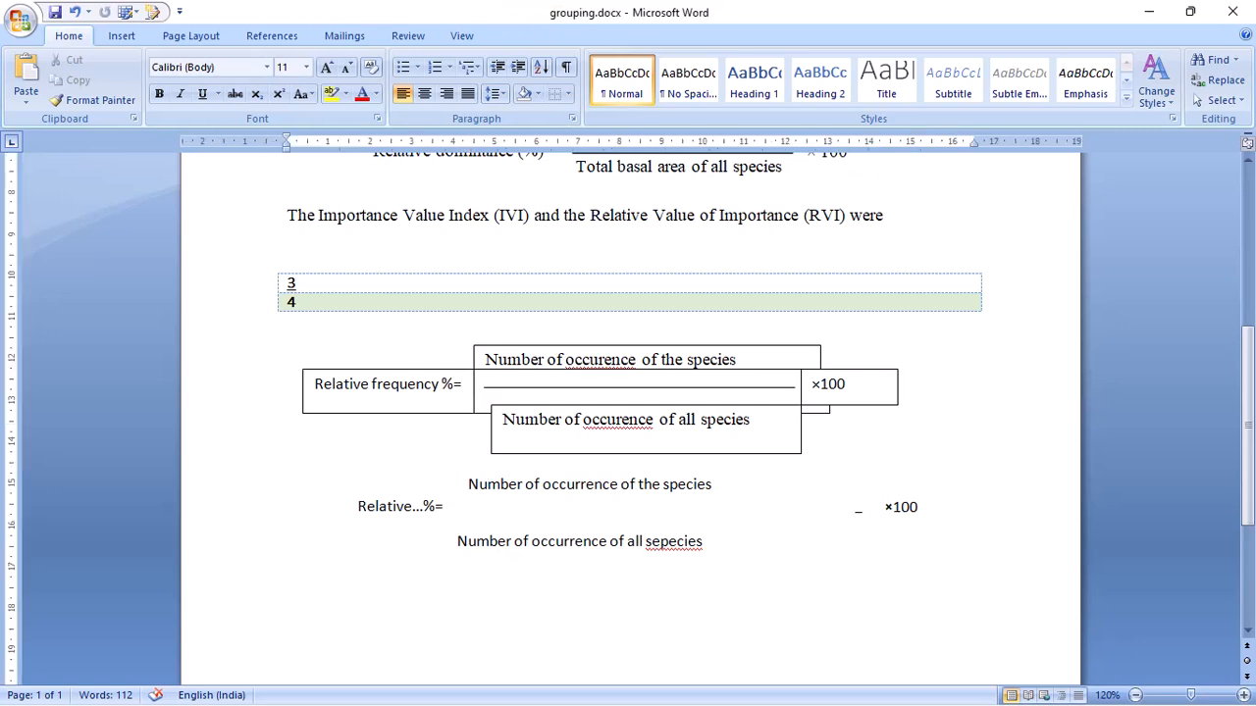
- Remove the outline from the upper formula's "Relative frequency %=" text box
click(386, 385)
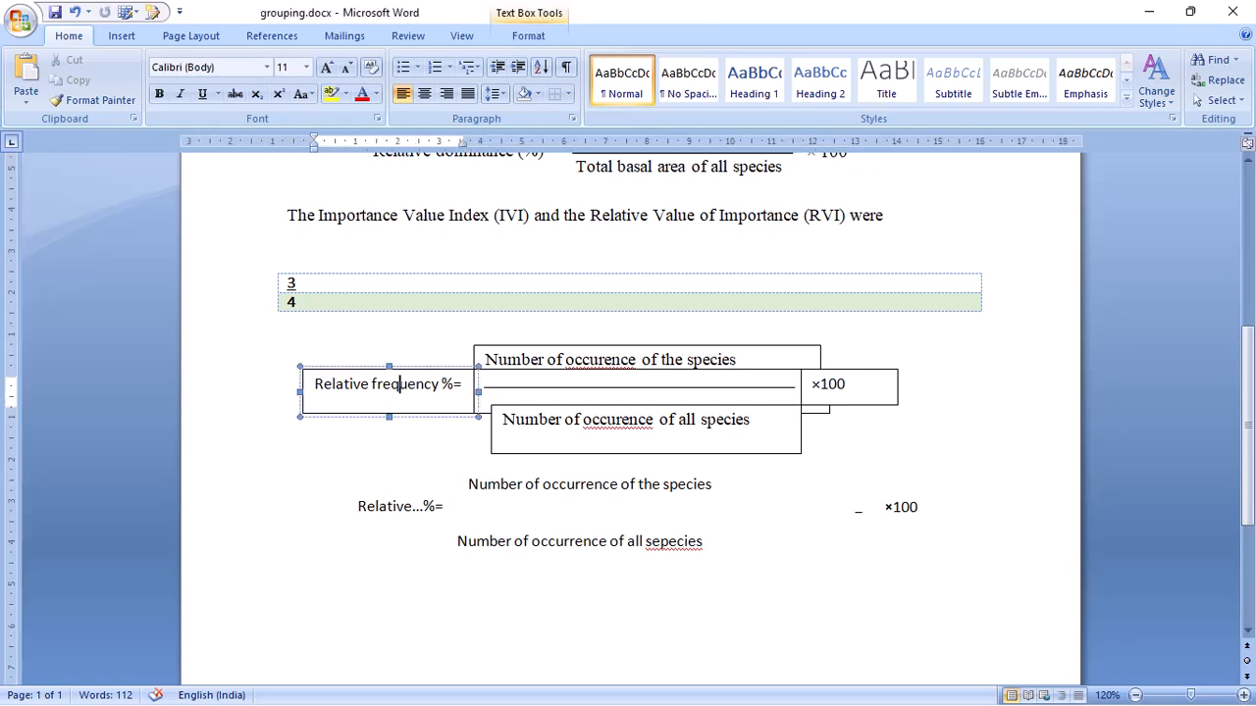
click(528, 35)
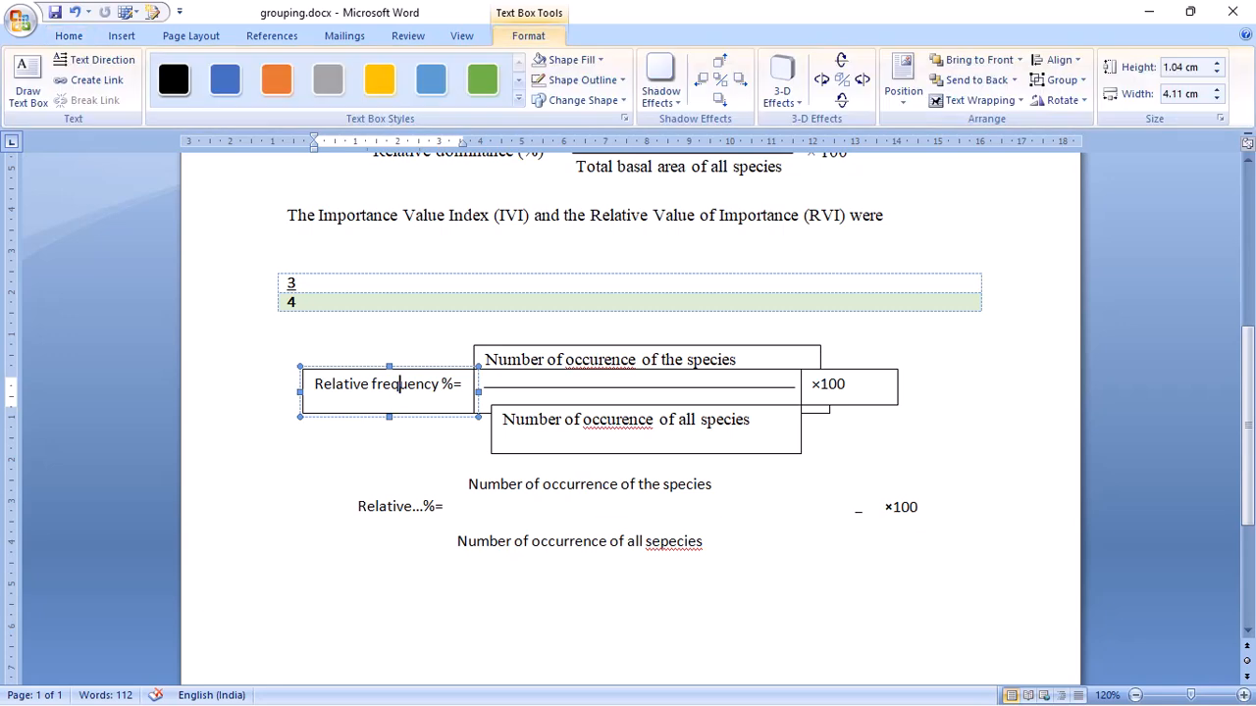
click(583, 79)
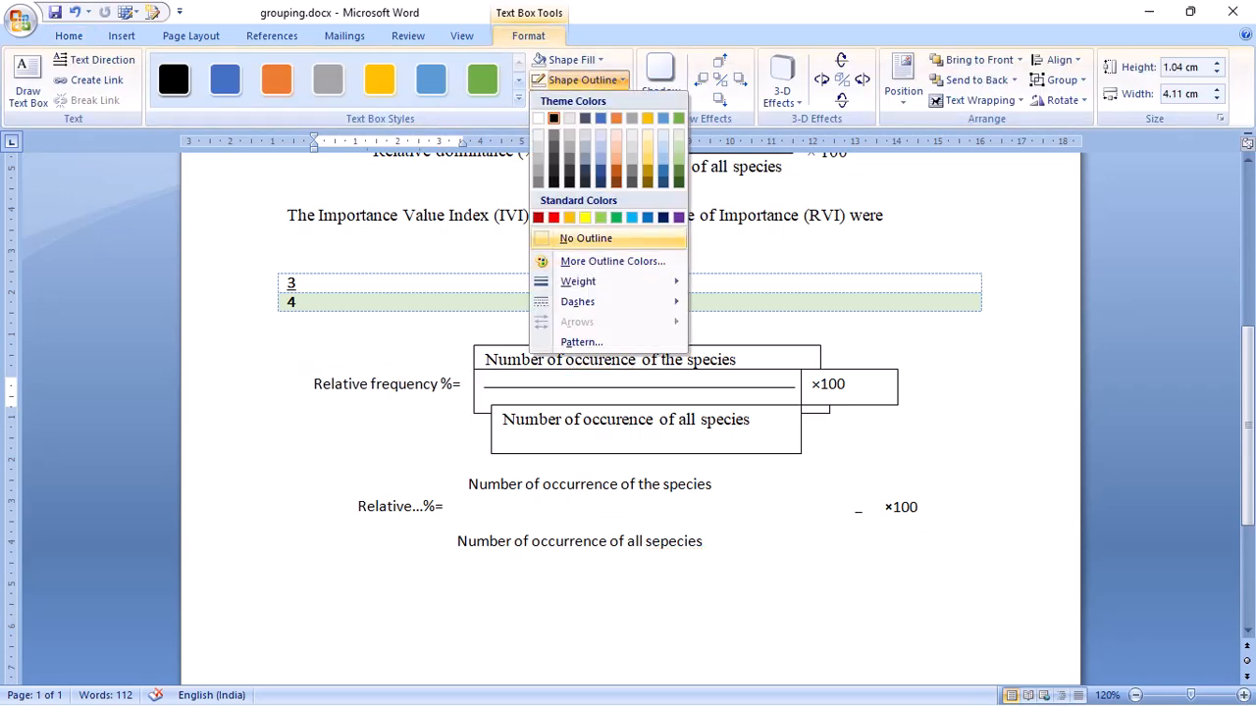
click(586, 238)
click(591, 360)
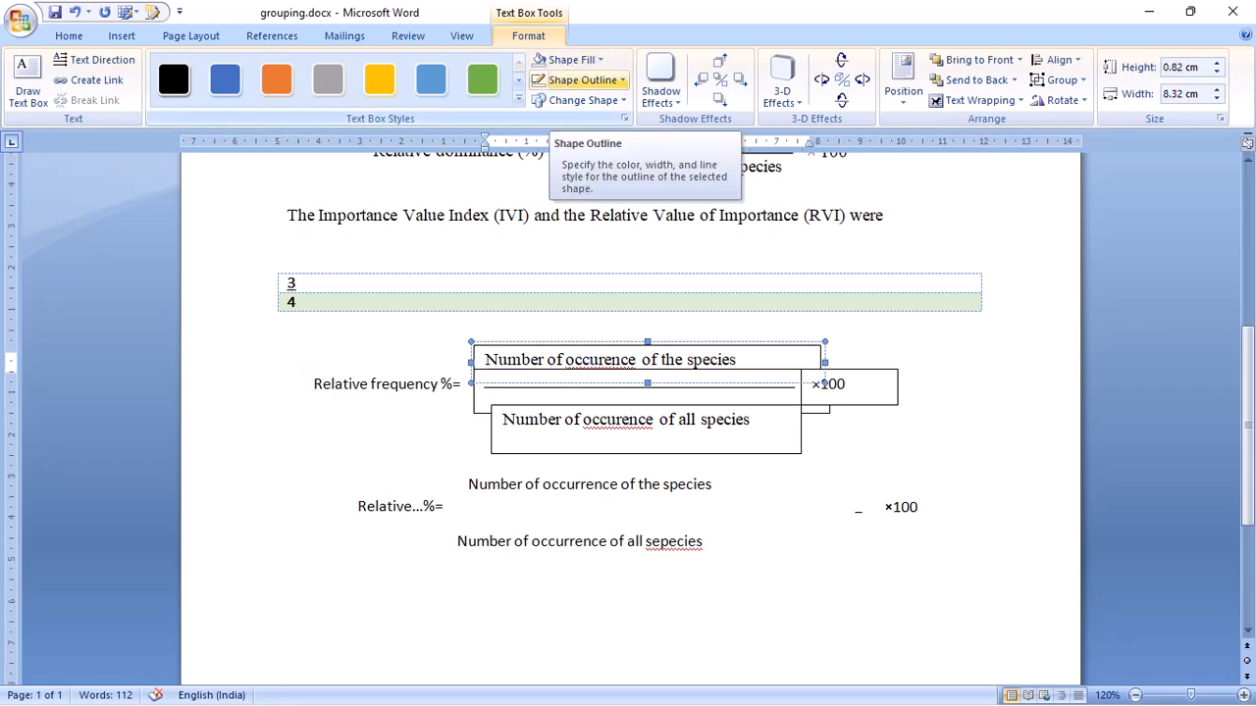
click(582, 80)
click(591, 360)
click(287, 420)
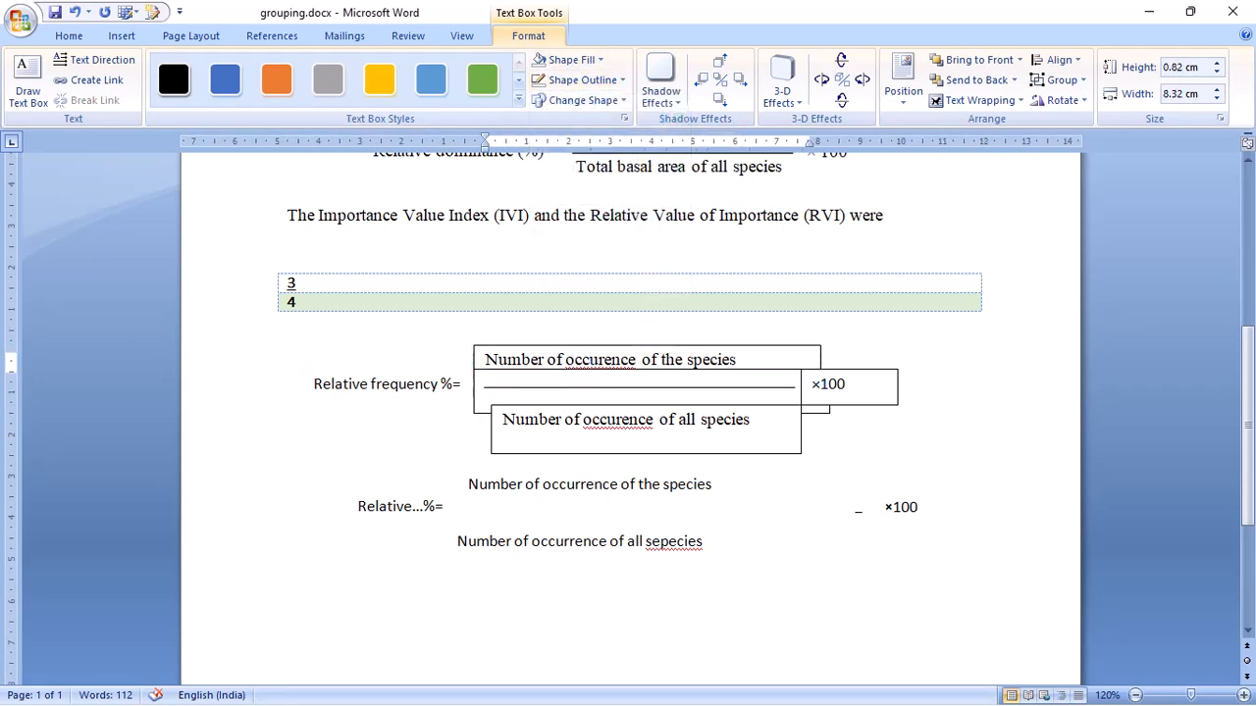
- Group the upper formula's label, numerator, empty middle, denominator and ×100 text boxes together with the fraction line
click(478, 391)
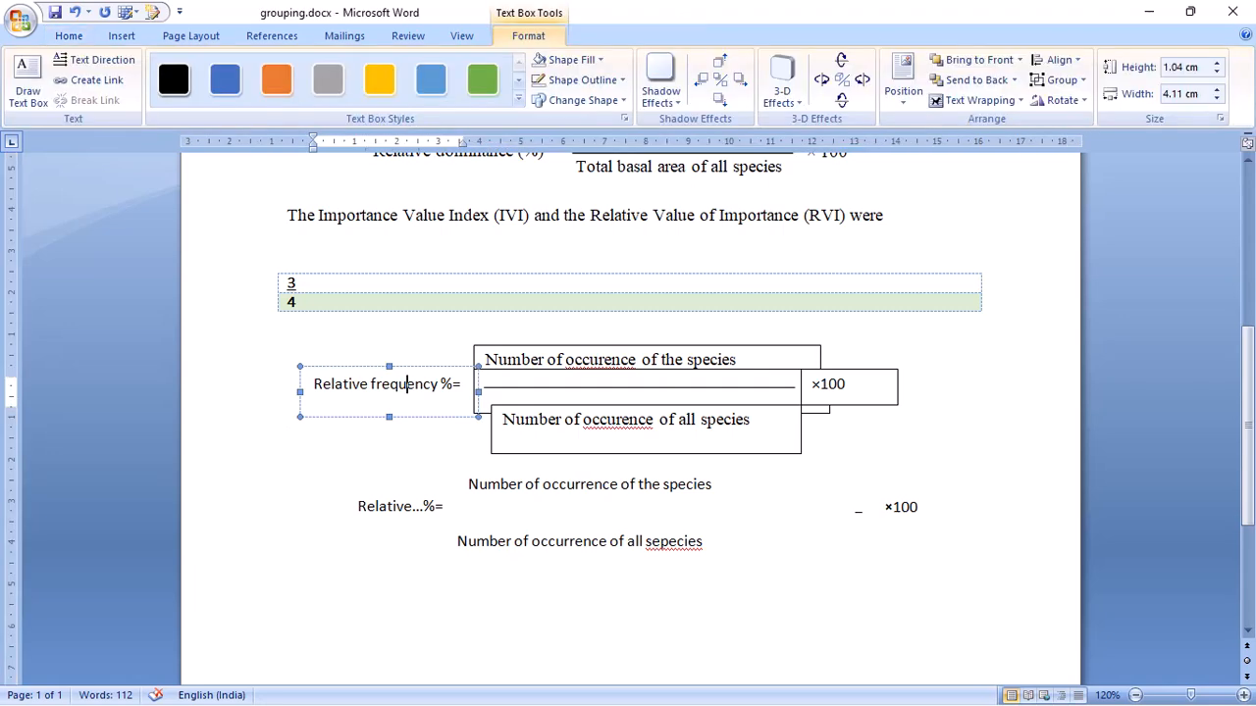
shift+click(476, 388)
shift+click(496, 387)
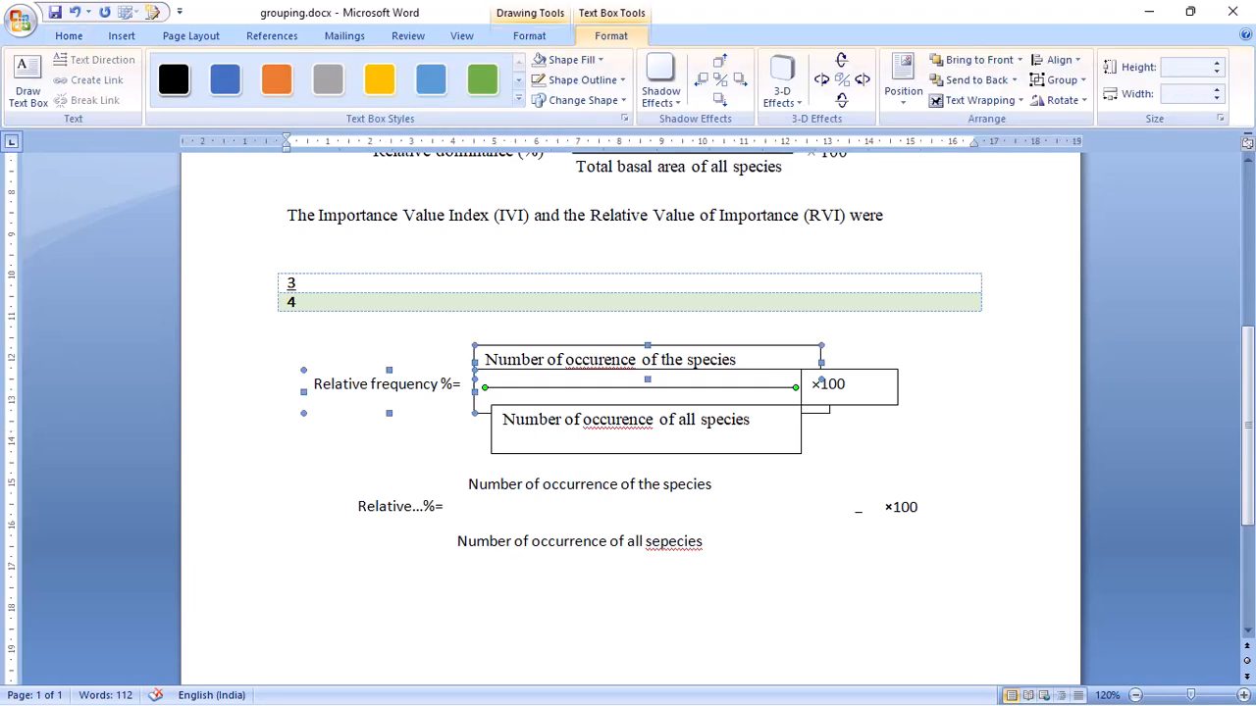
shift+click(493, 416)
shift+click(846, 404)
right_click(853, 394)
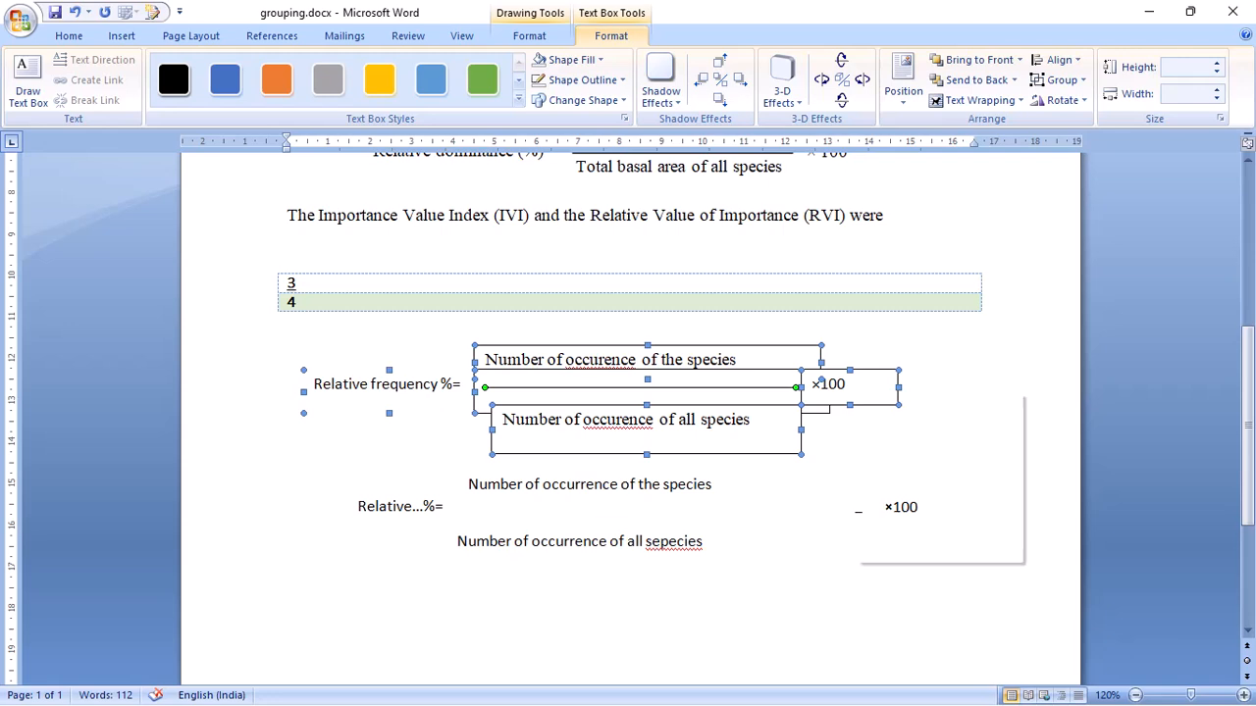
mouse_move(922, 467)
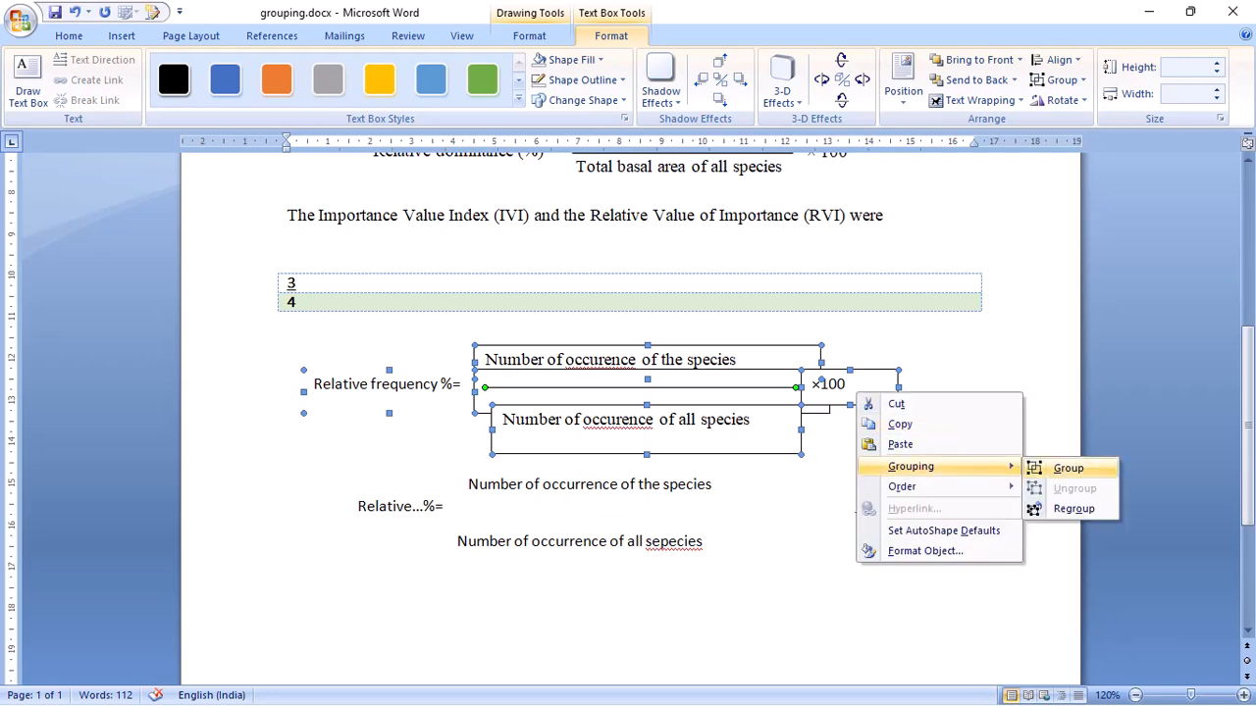
click(1066, 468)
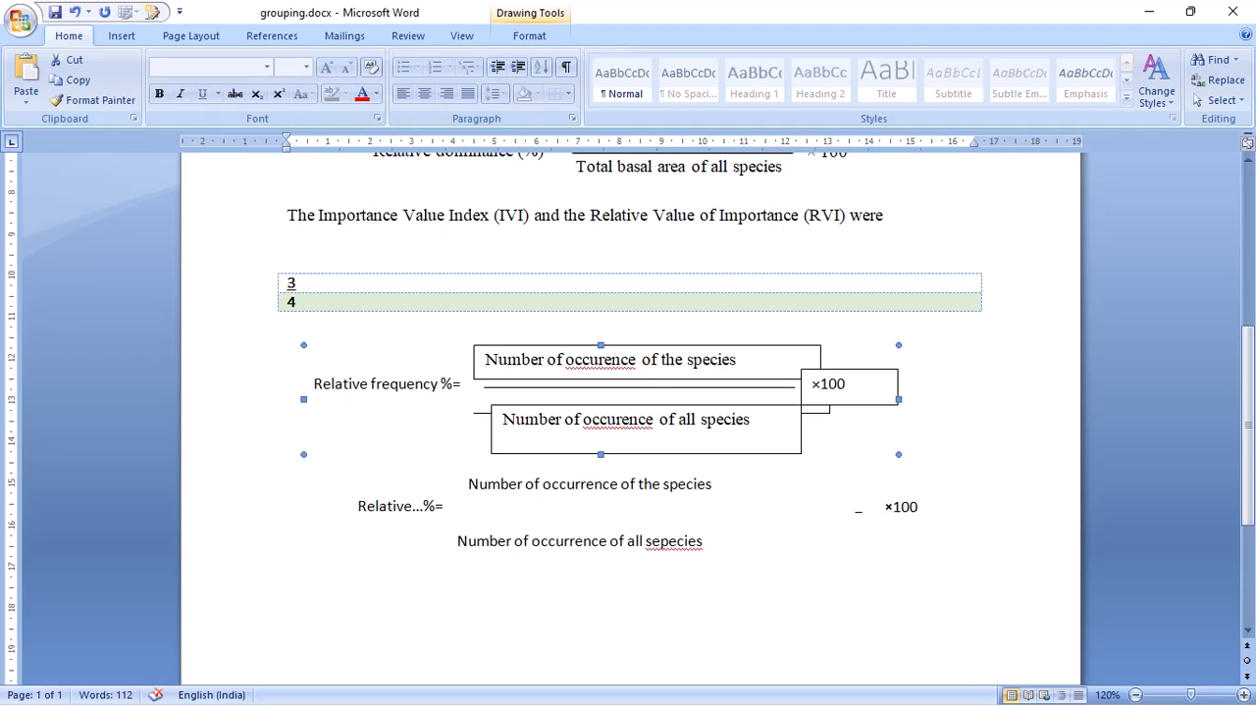
- Remove the fill from the numerator text box of the grouped upper formula
click(637, 361)
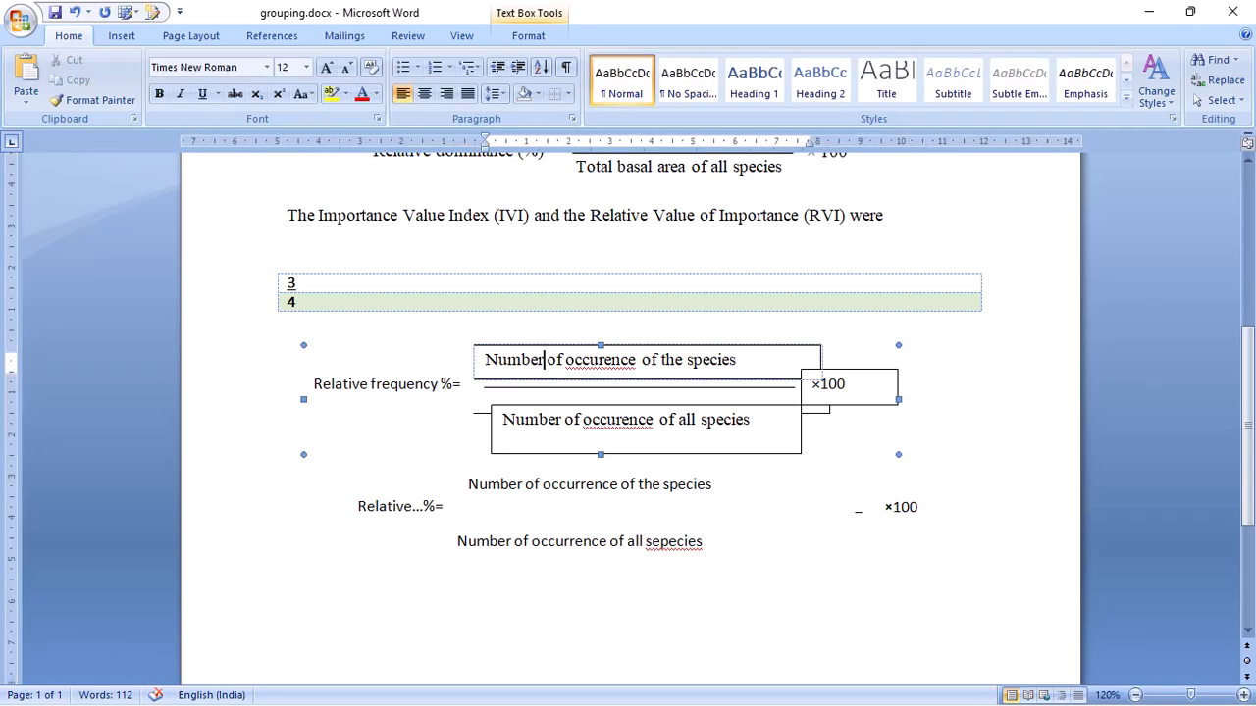
click(528, 35)
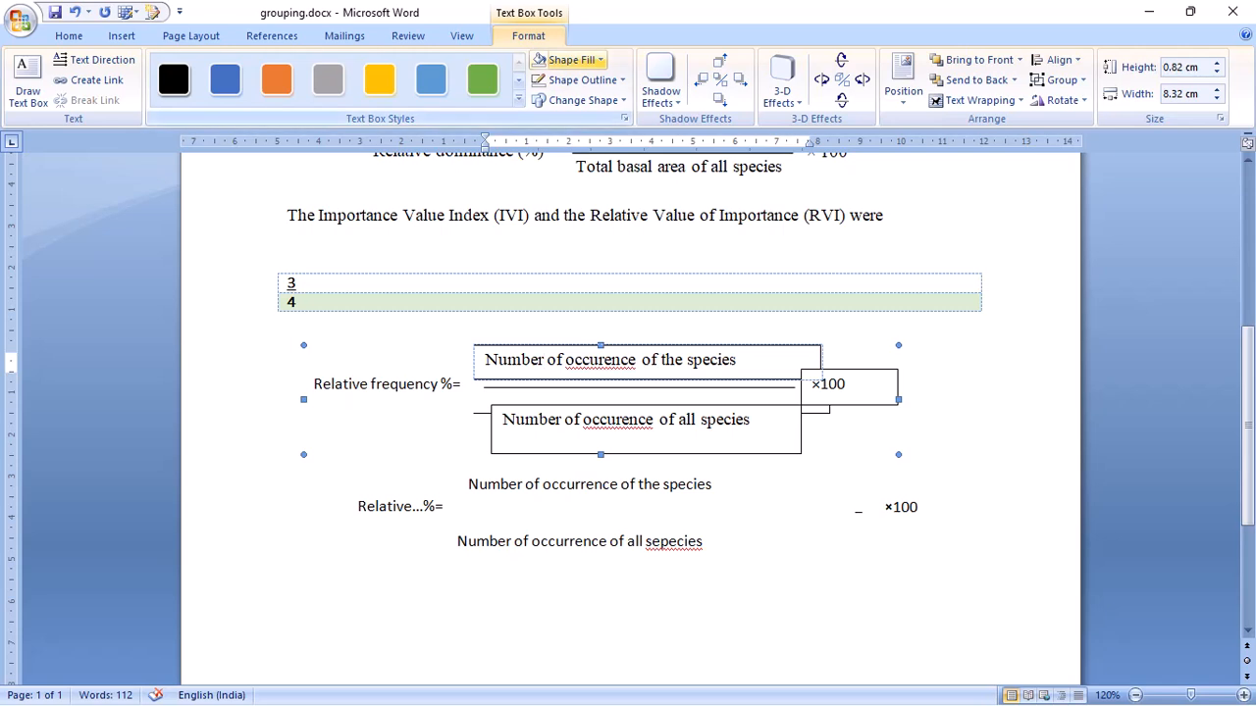
click(600, 60)
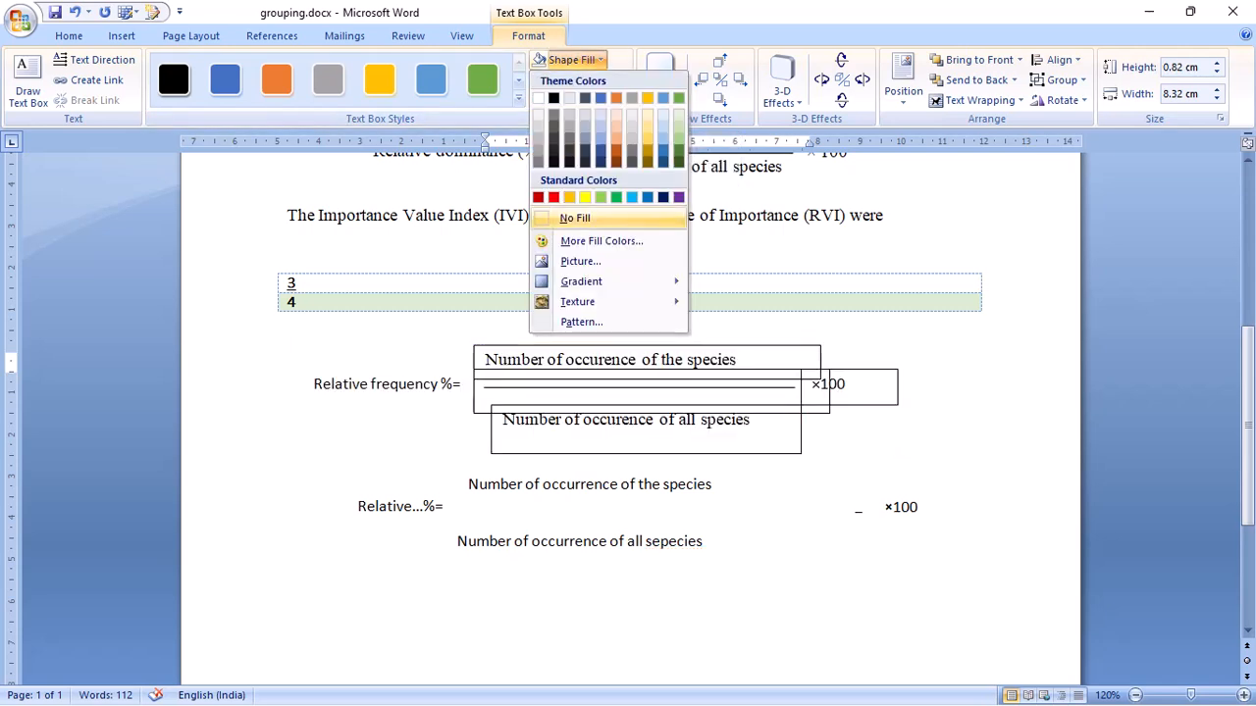
click(575, 218)
- Remove the outlines from the empty middle text box and the numerator text box of the upper formula
click(550, 385)
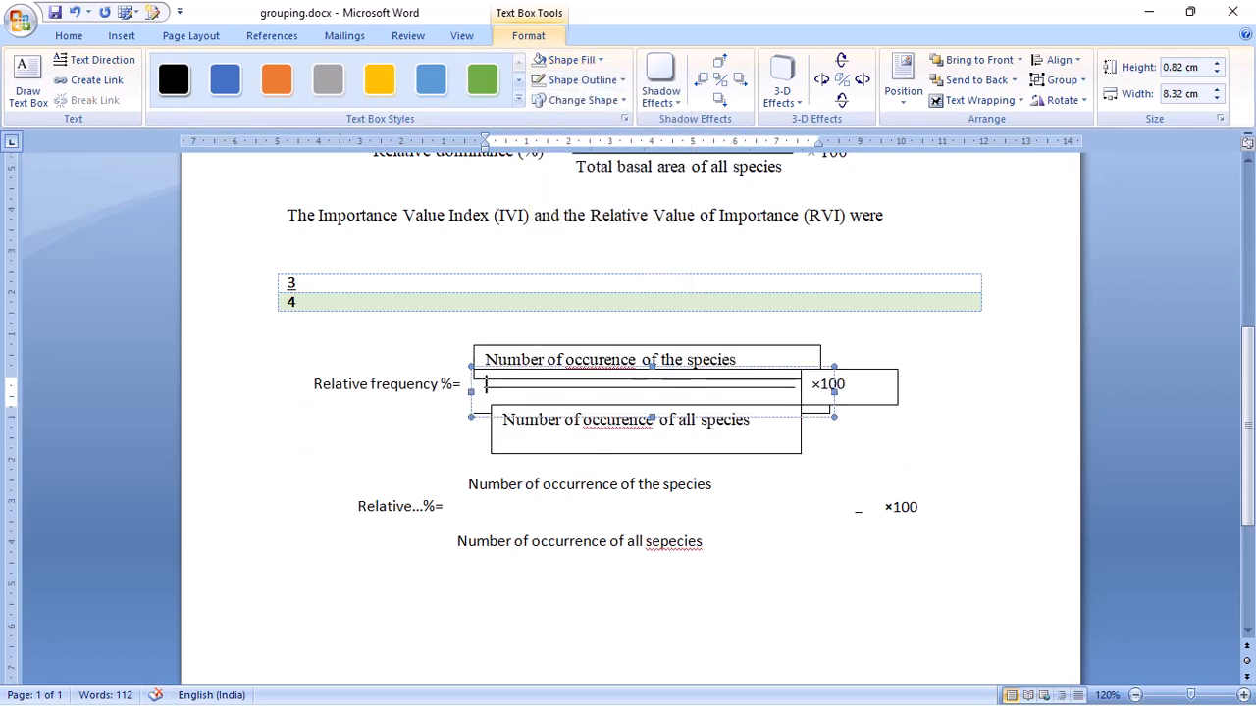
click(579, 81)
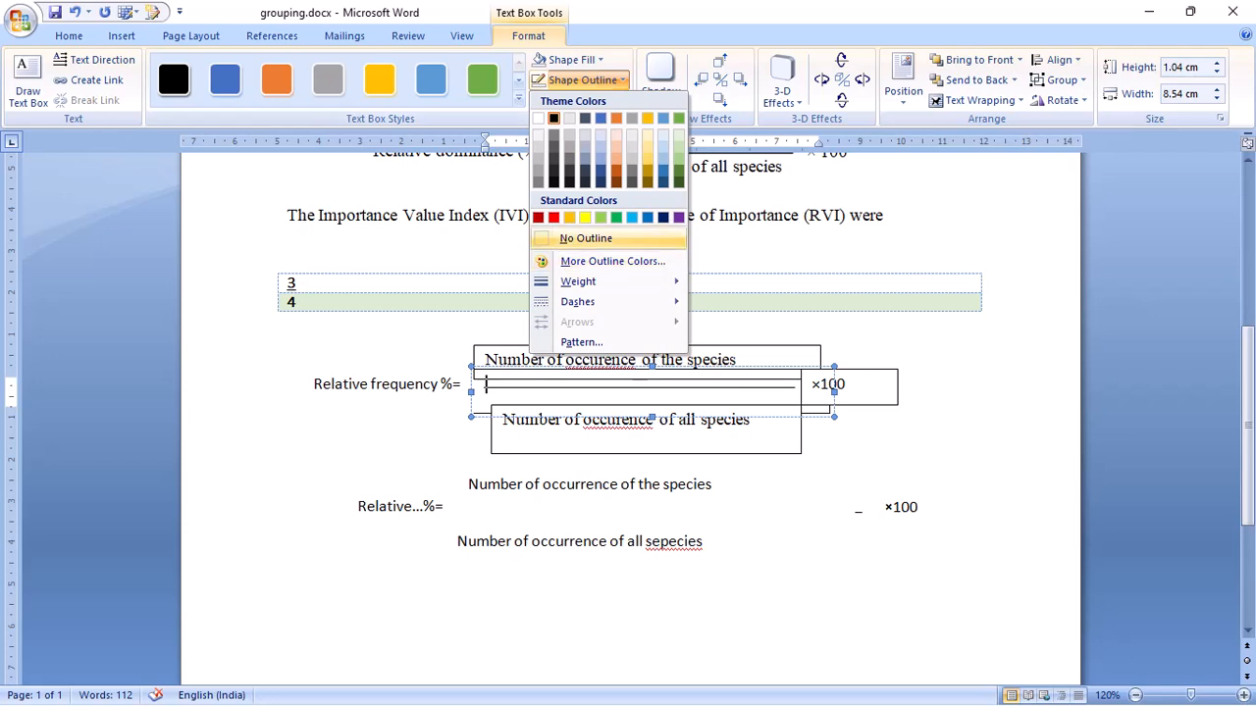
click(586, 238)
click(643, 360)
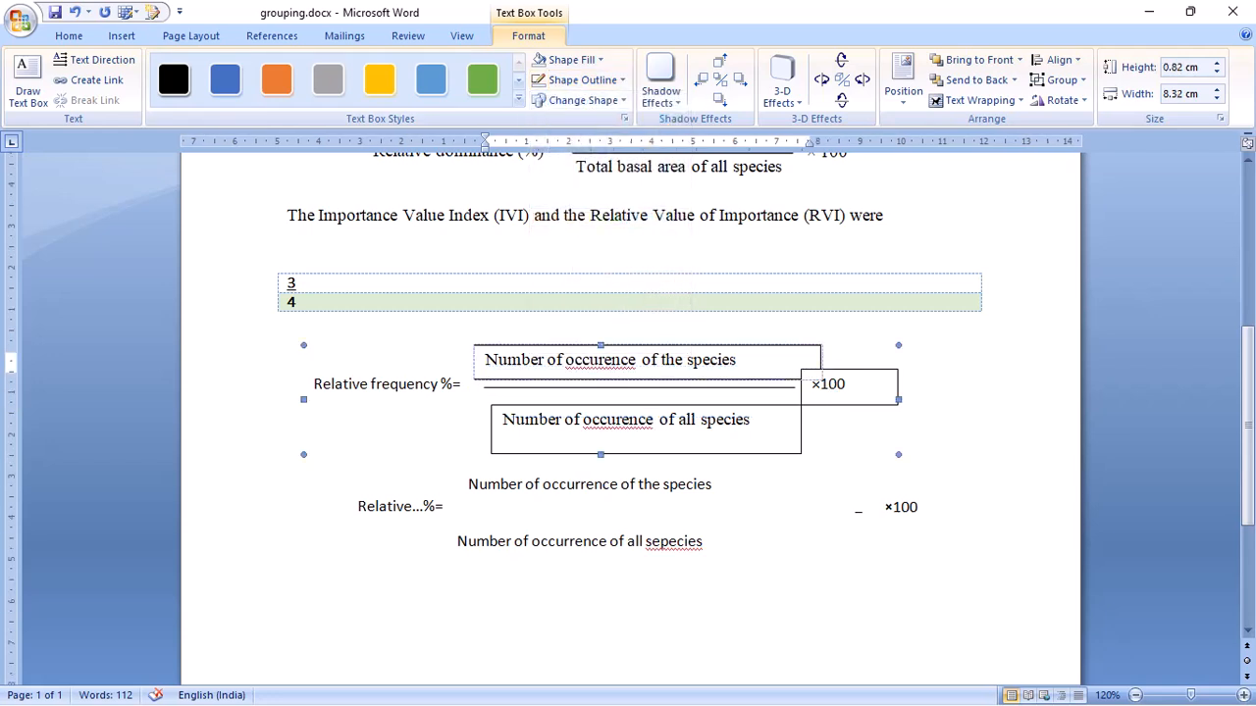
click(581, 80)
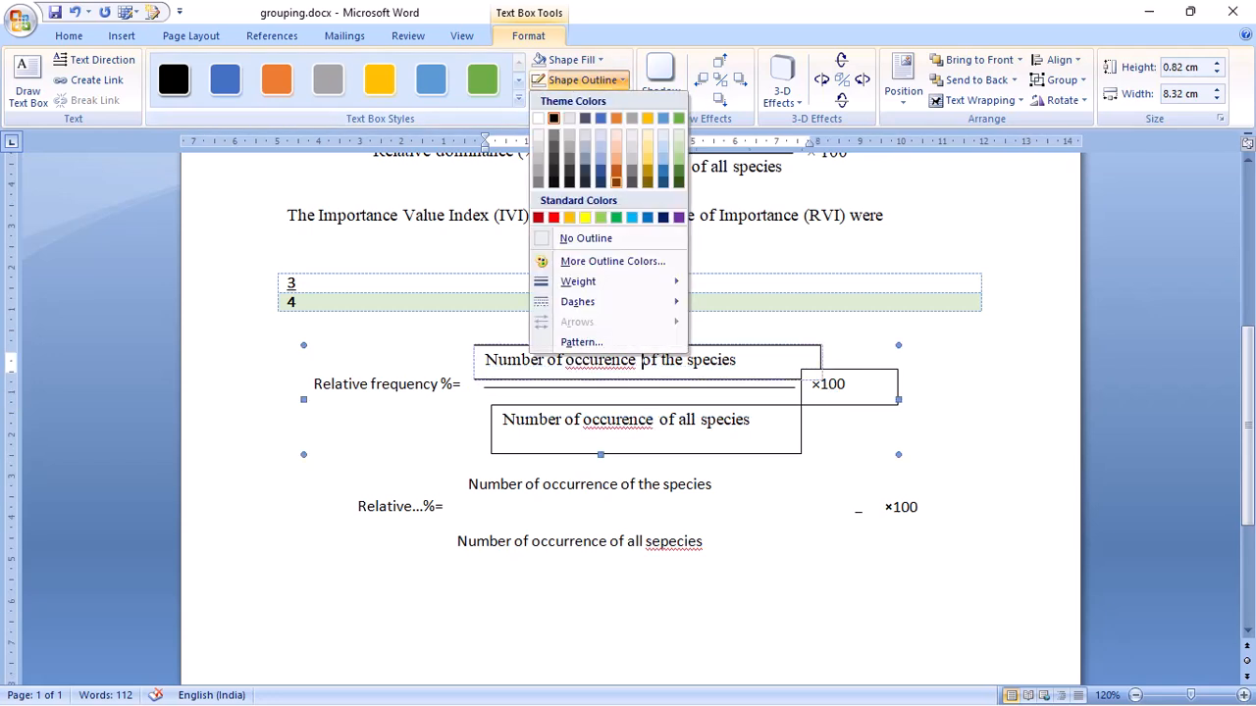
click(586, 238)
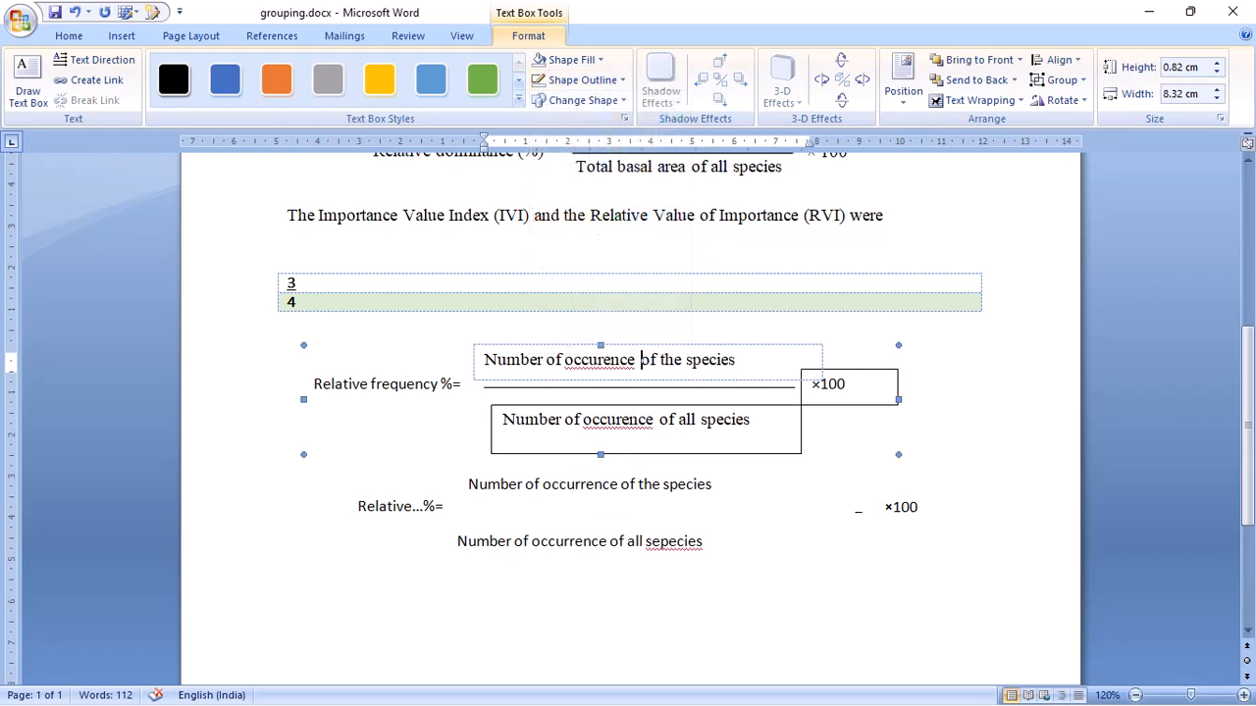
- Remove the outlines from the ×100 text box and the denominator text box of the grouped upper formula
click(842, 385)
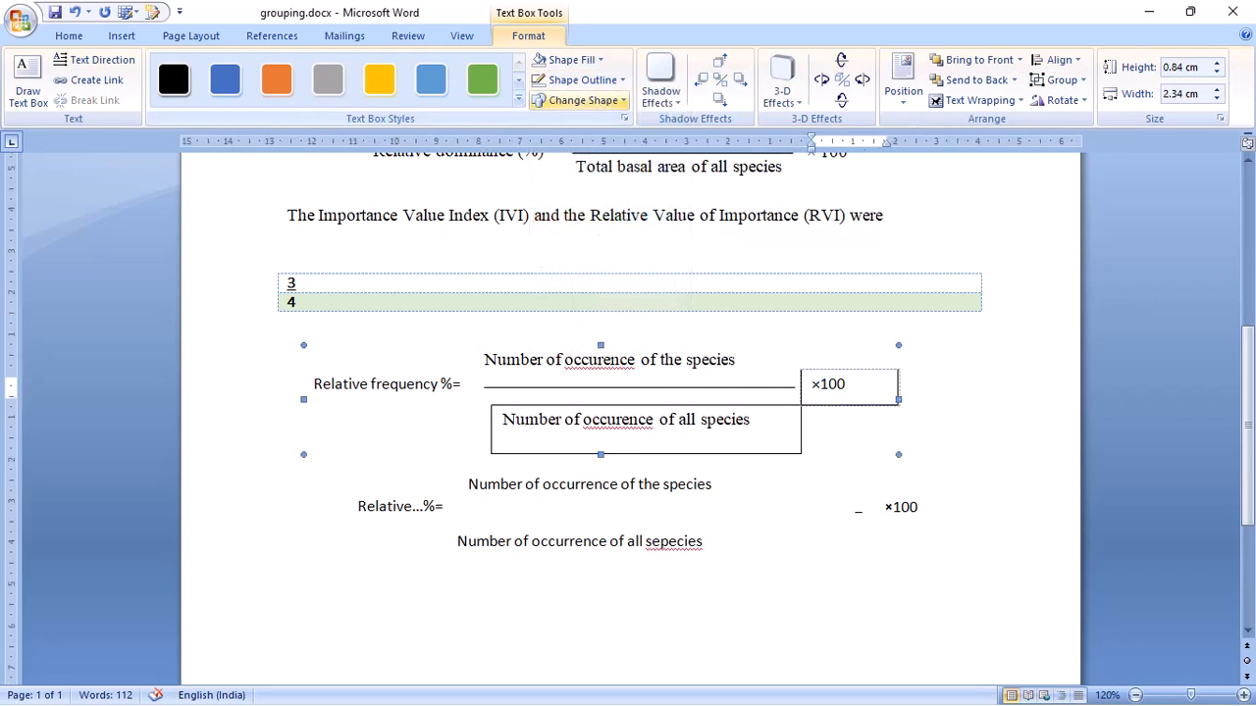
click(581, 81)
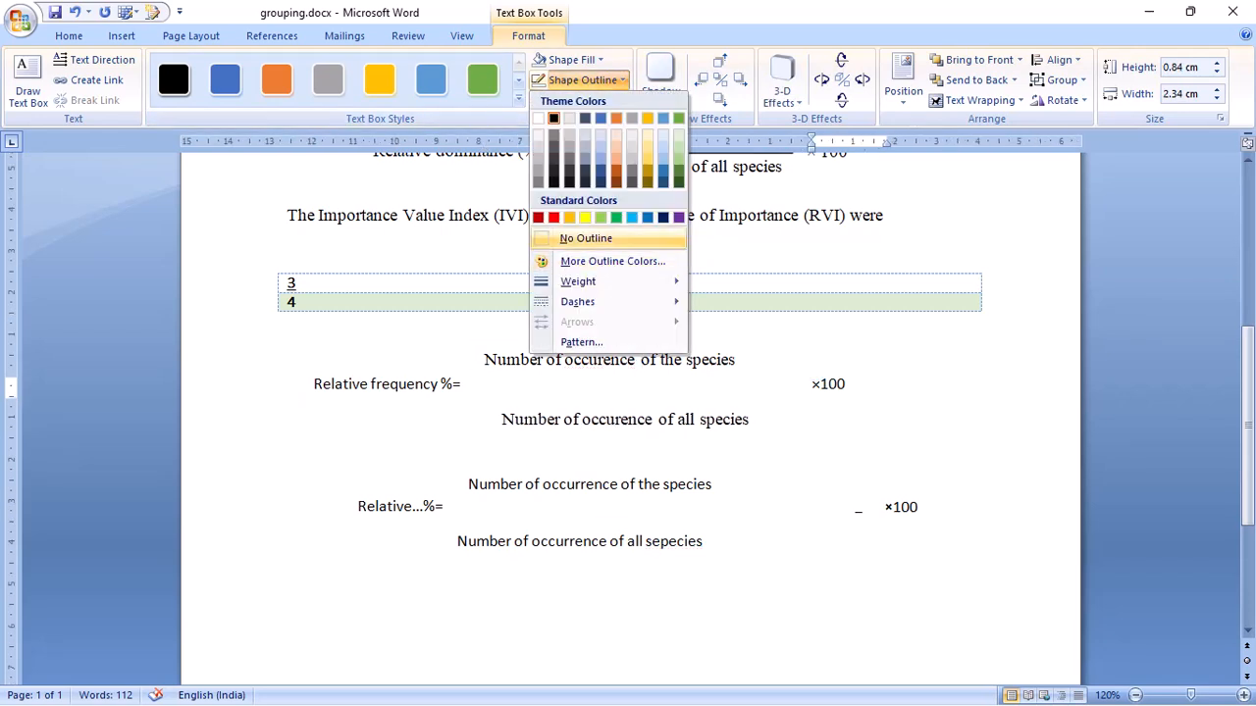
click(586, 239)
click(622, 420)
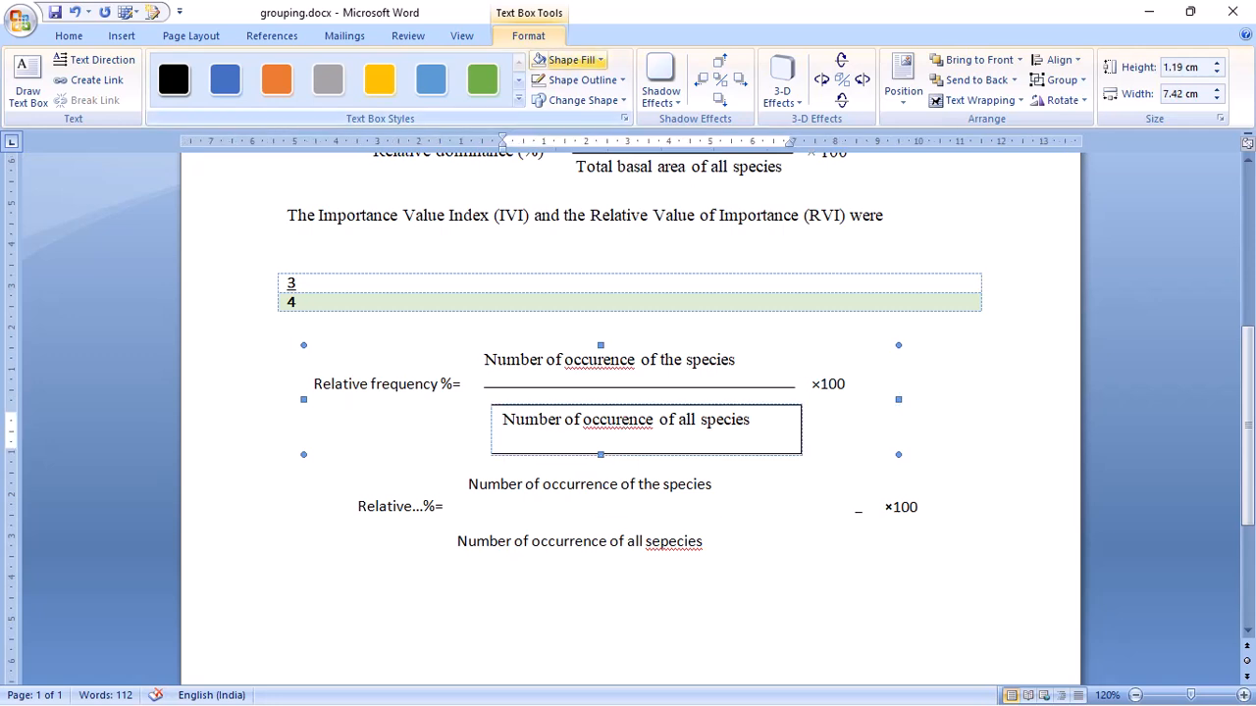
click(583, 80)
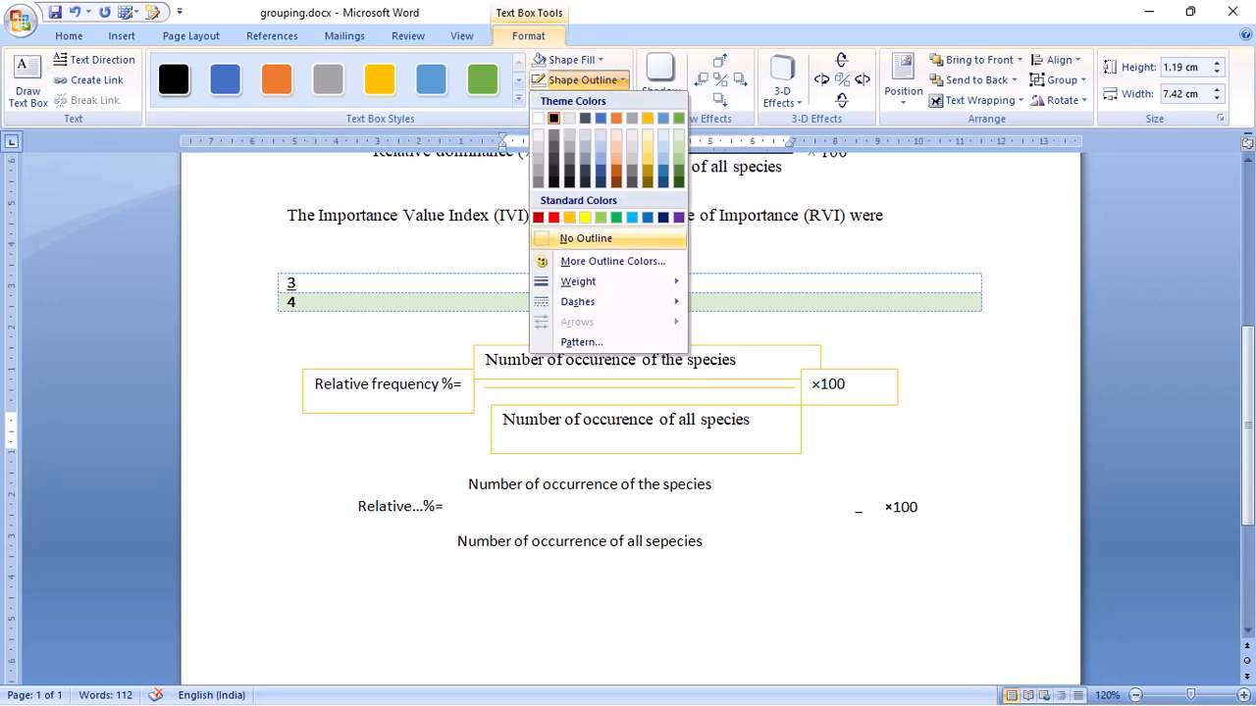
click(585, 239)
click(628, 598)
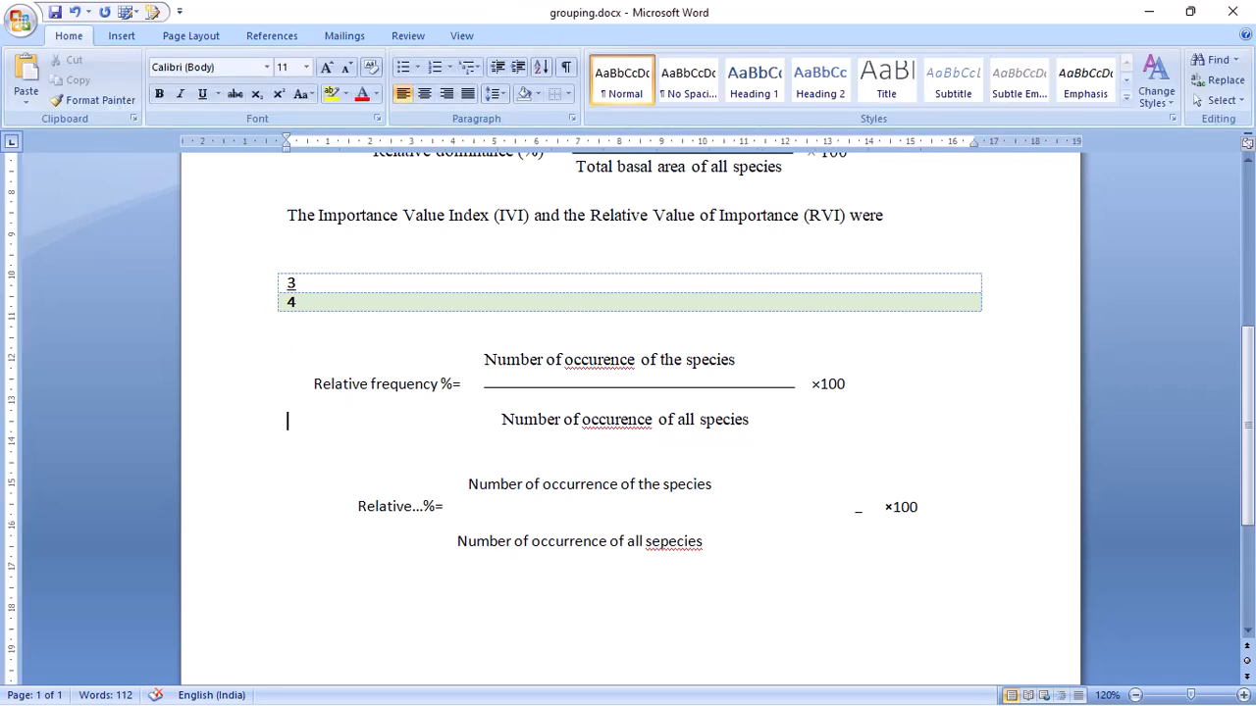
- Examine how the upper formula's label, empty middle text box and fraction line are selected within and outside the group
click(647, 388)
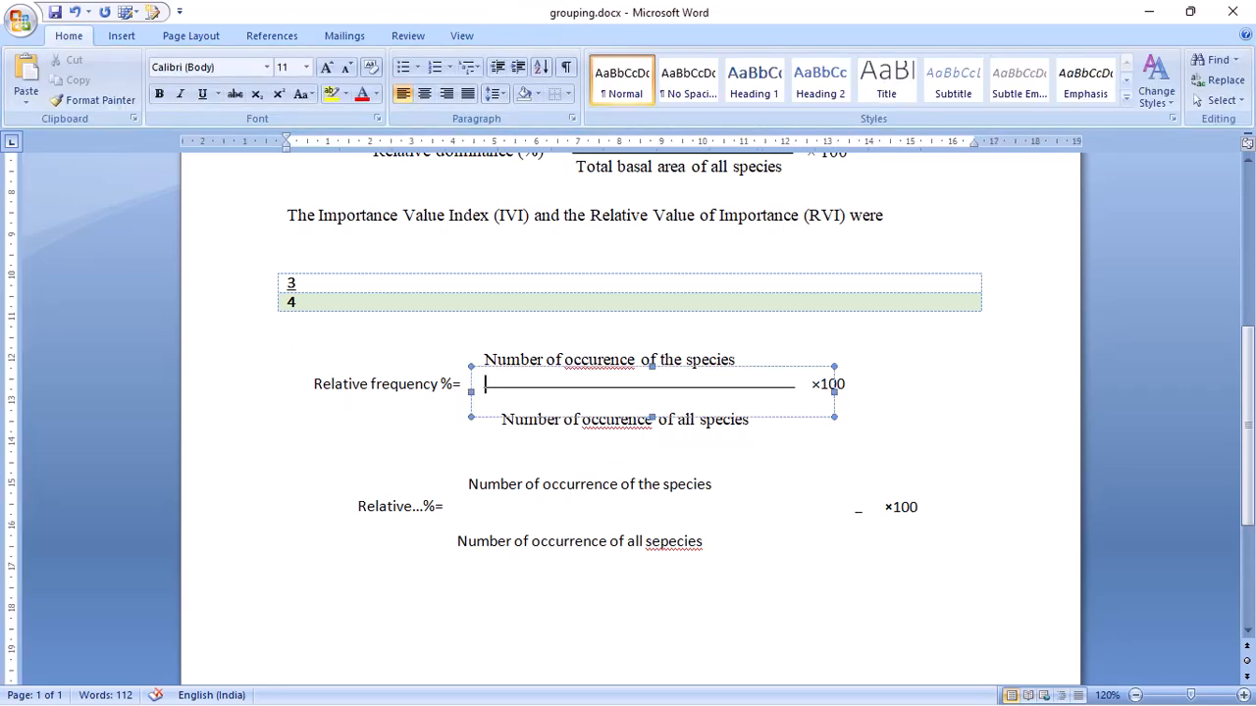
click(389, 385)
click(642, 388)
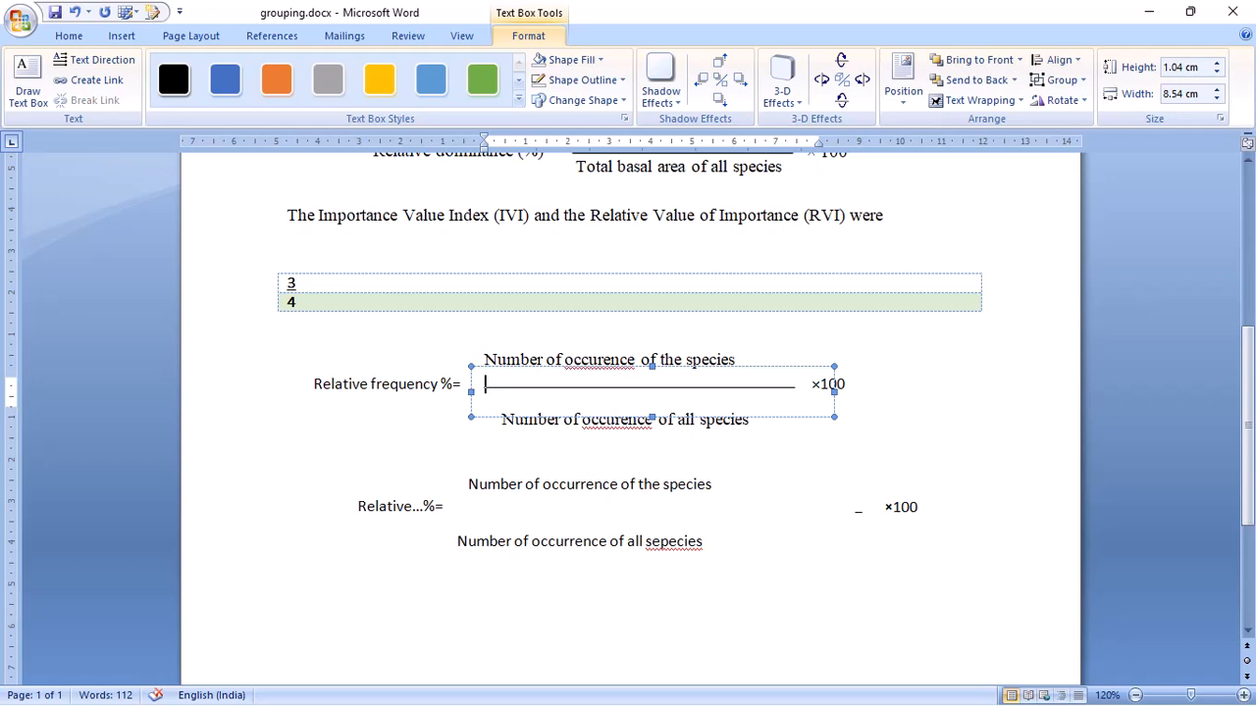
click(389, 385)
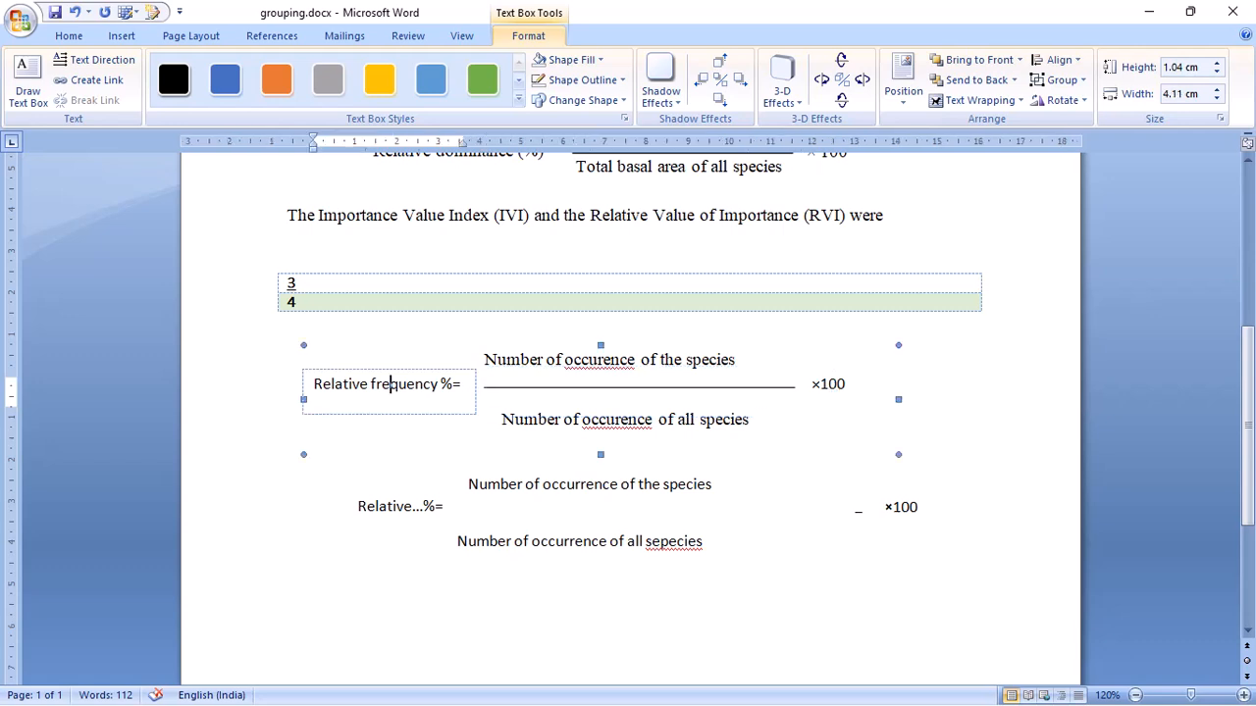
click(390, 371)
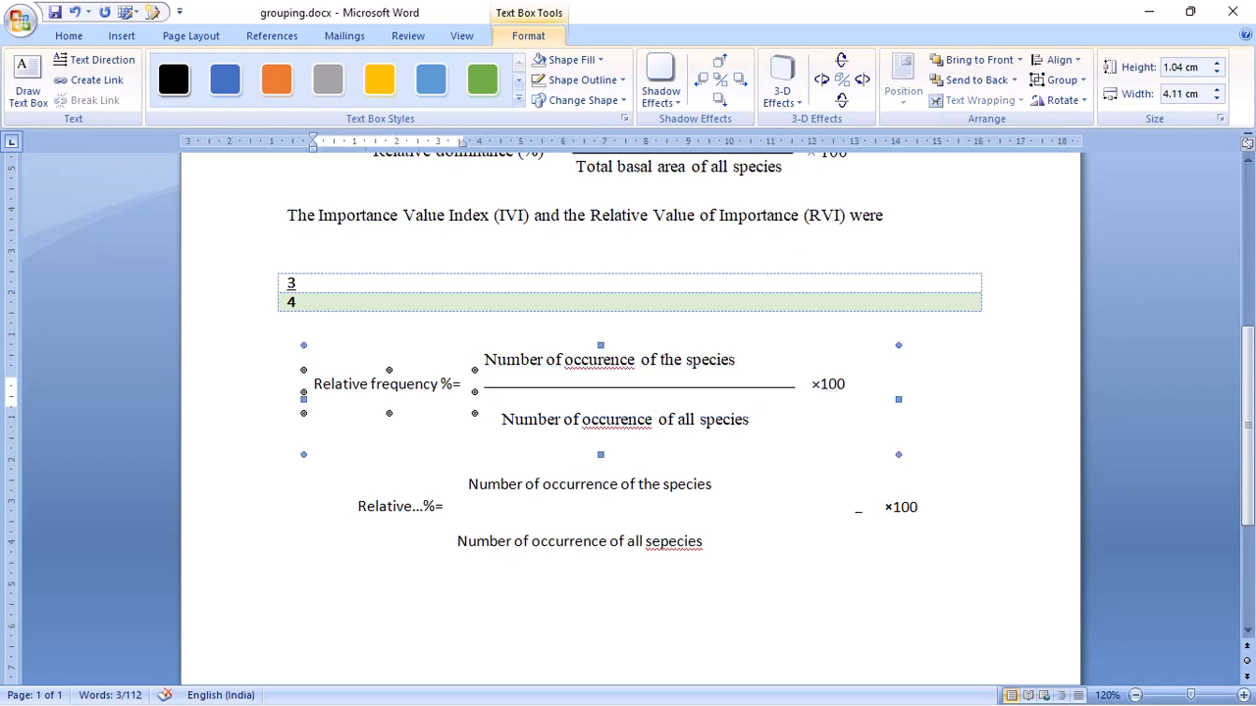
click(289, 454)
click(601, 387)
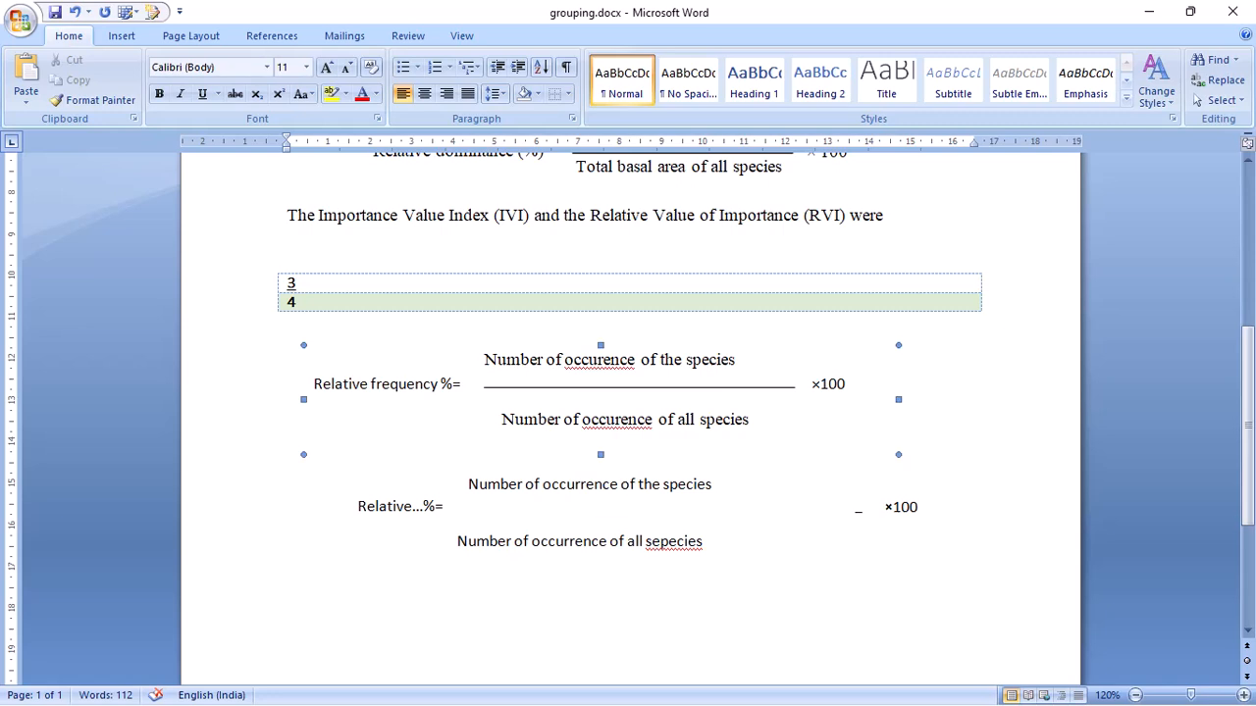
click(288, 421)
click(628, 387)
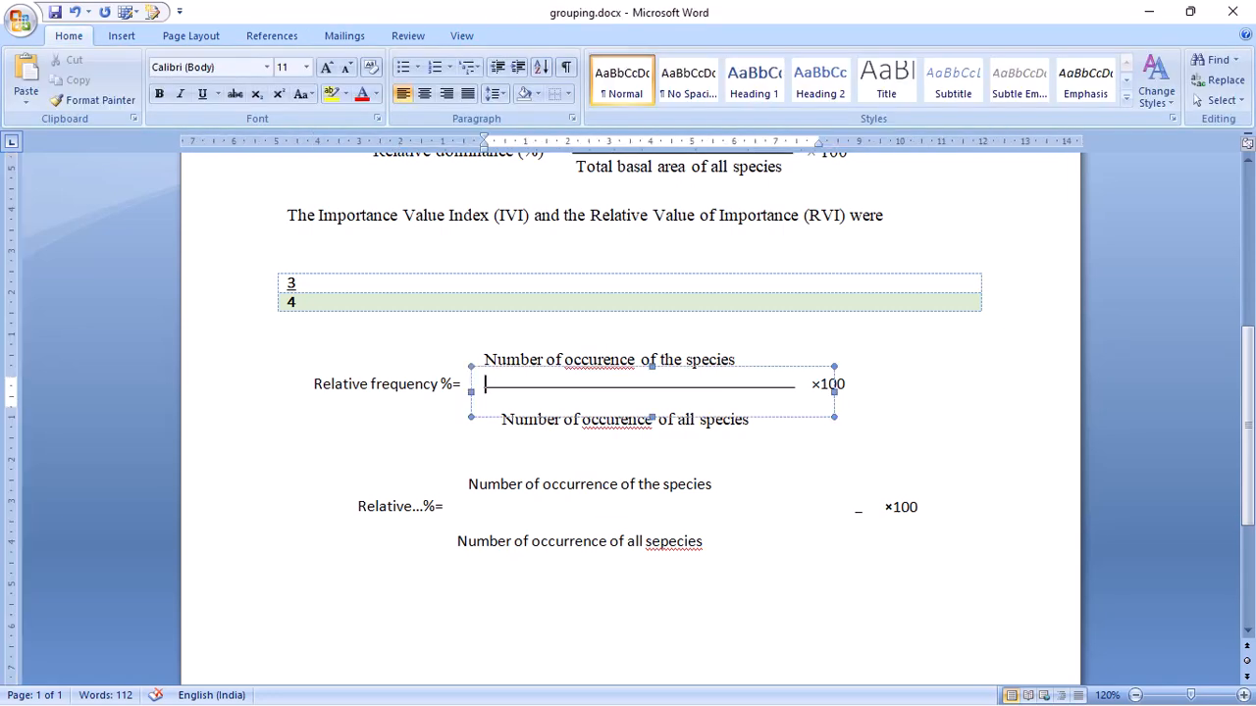
- Insert blank lines above the upper formula to push both formulas down the page
click(288, 421)
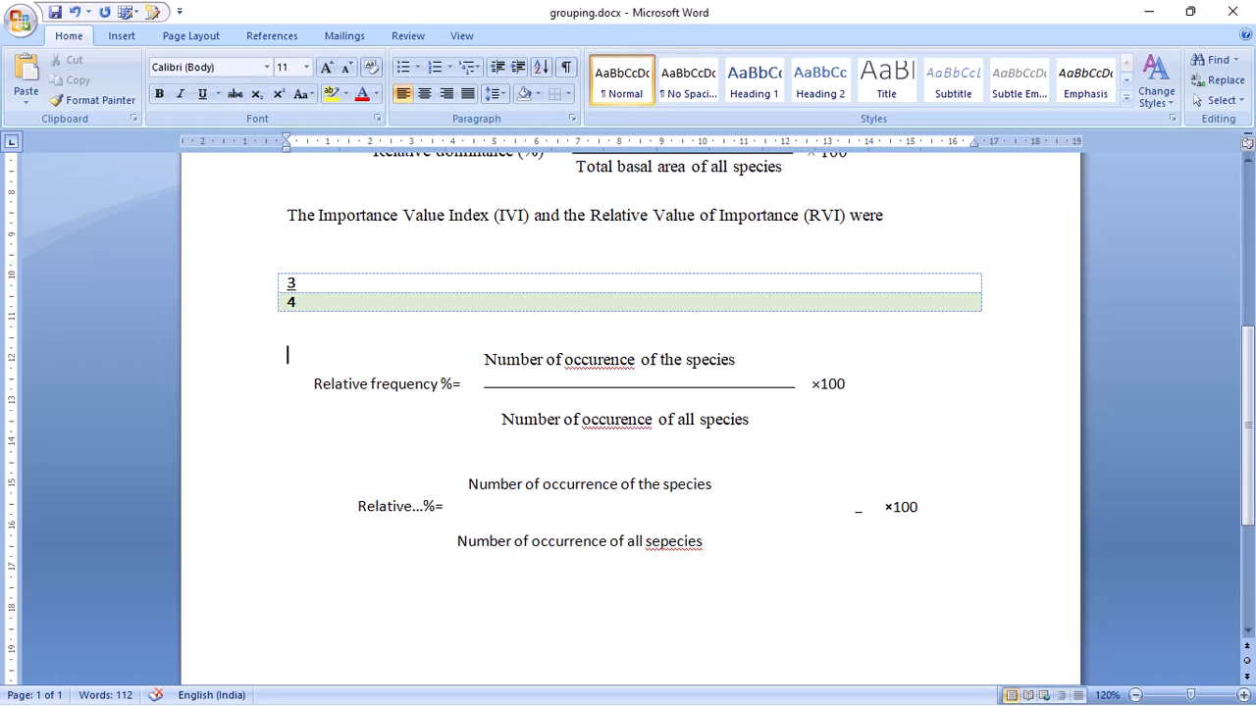
key(Return)
key(Return)
key(Return)
key(Return)
key(Return)
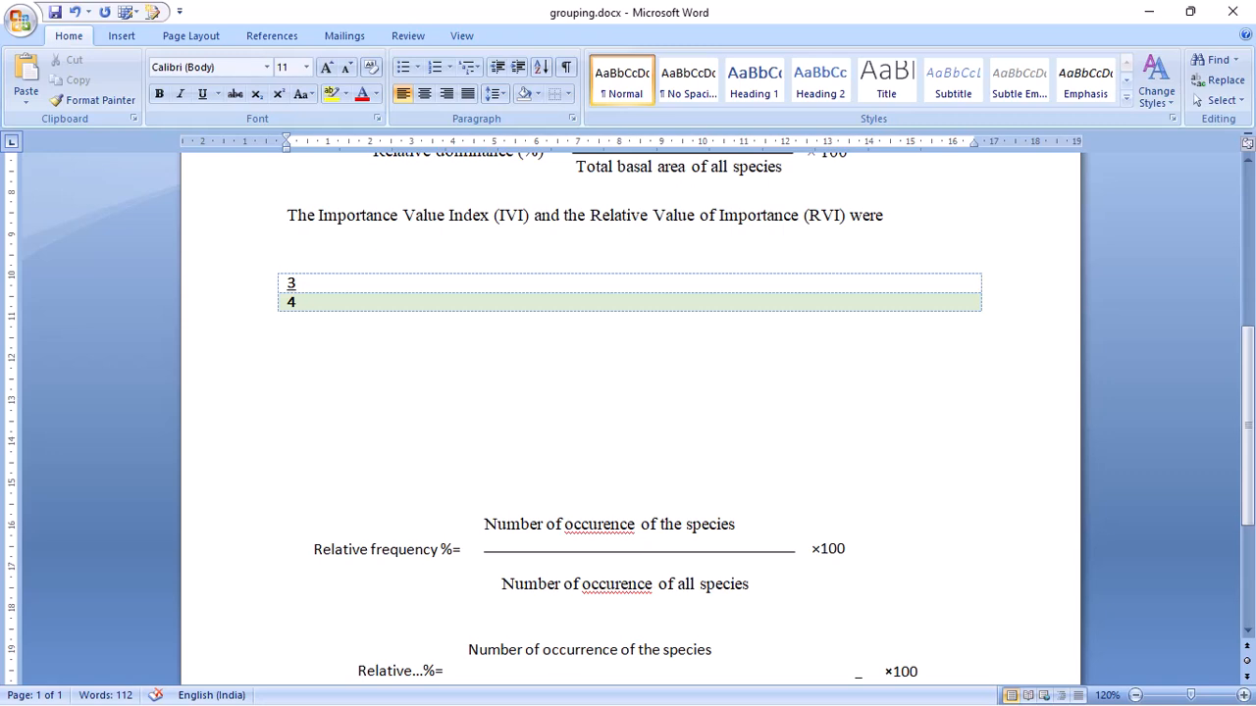
key(Return)
key(Return)
key(Return)
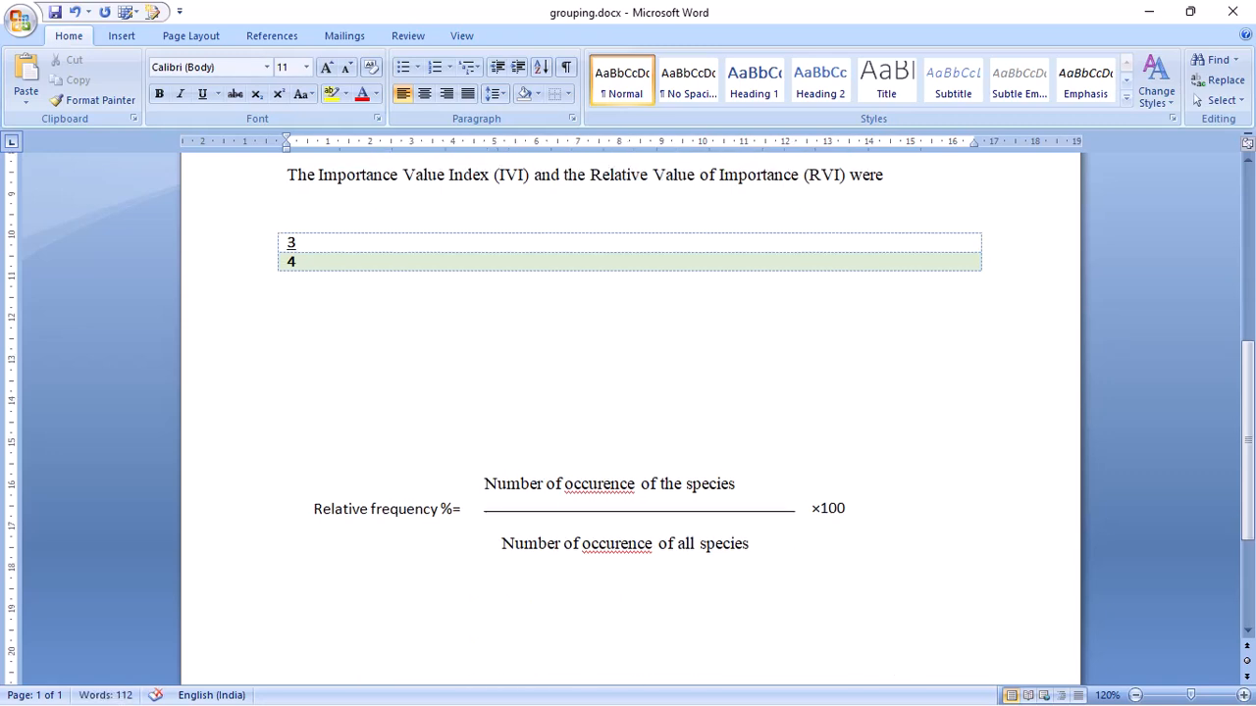
- Move the upper formula, including its surrounding lines, to a new line below the paragraph ending "following formulae:"
drag(294, 420, 846, 585)
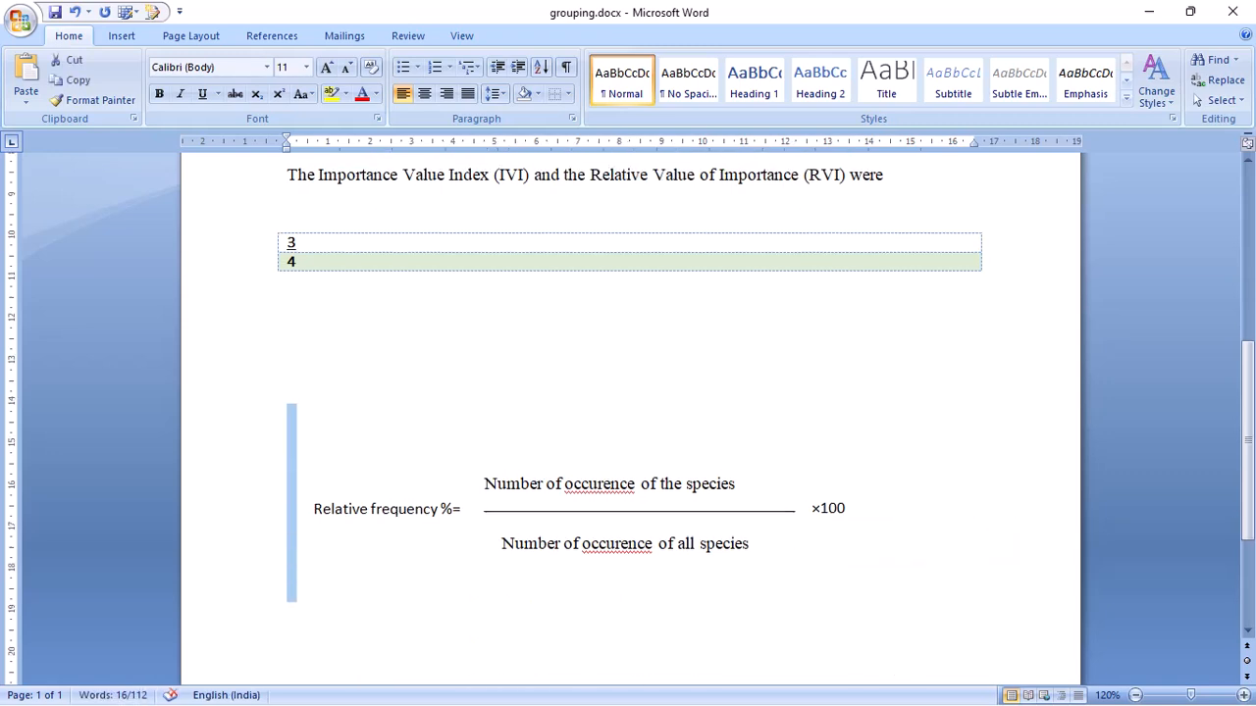
key(Delete)
scroll(628, 393, up, 5)
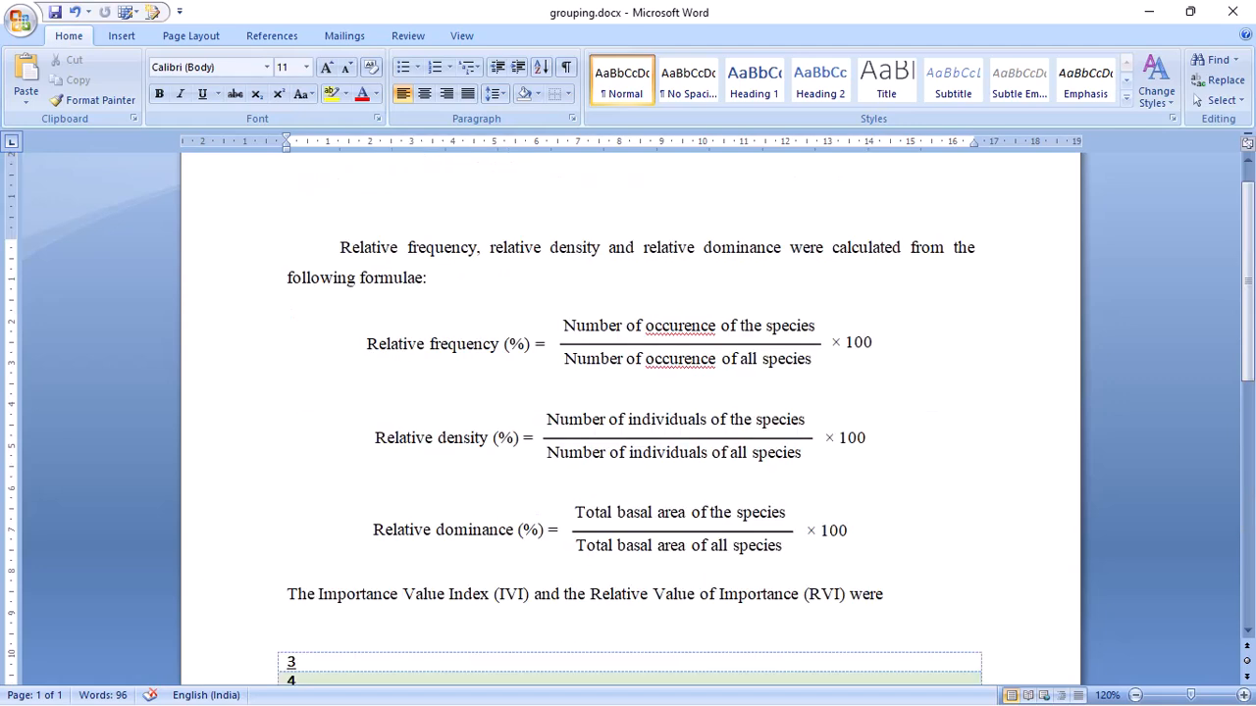
click(429, 278)
key(Return)
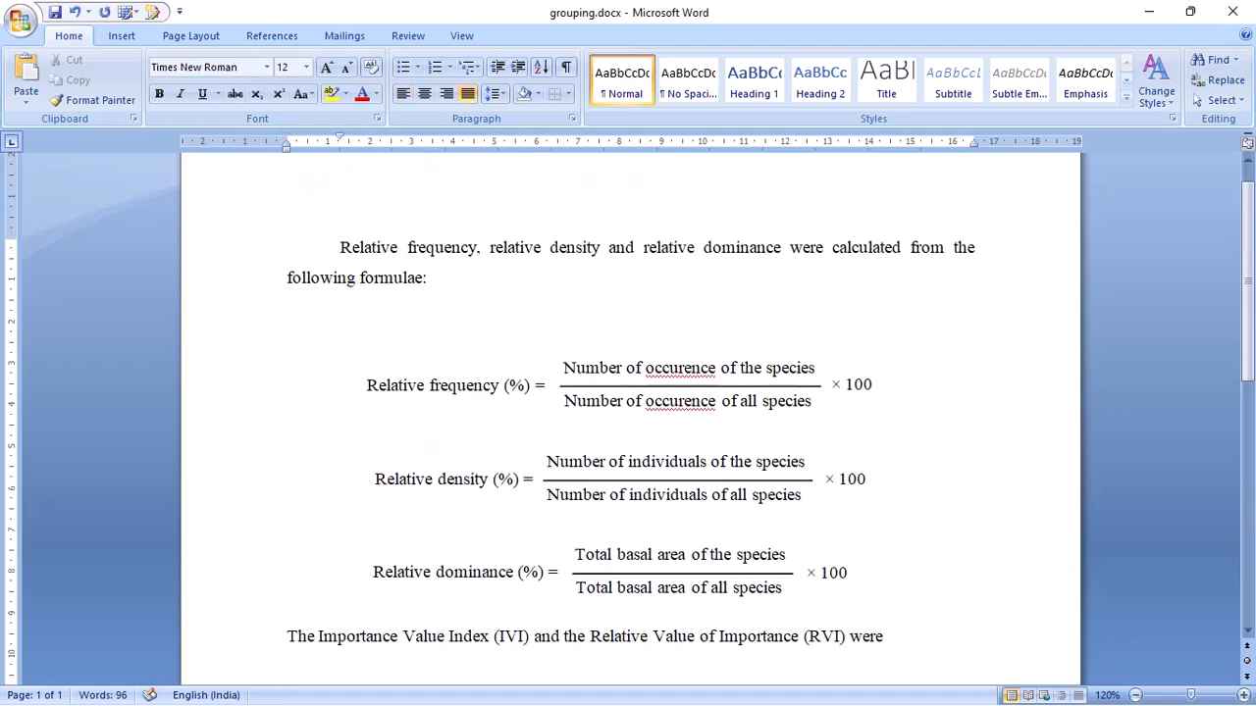
text(Relative frequency %= Number of occurence of the species ×100 Number of occurence of all species)
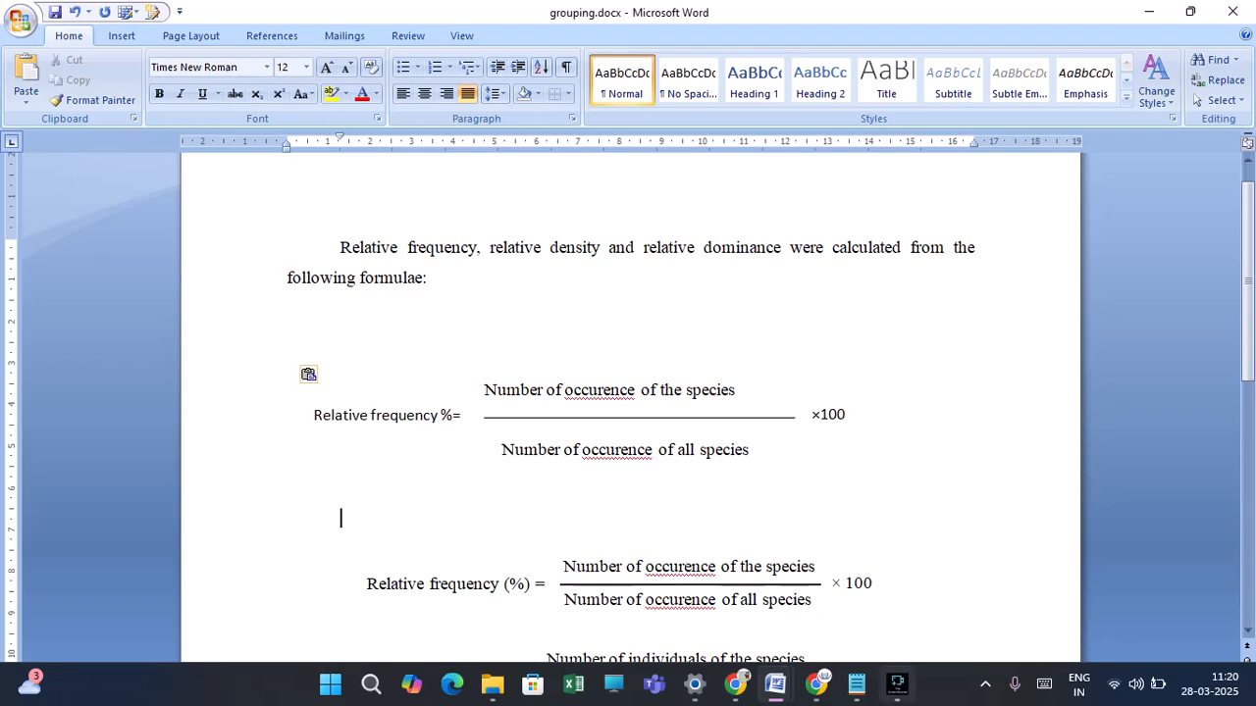
mouse_move(897, 684)
click(897, 592)
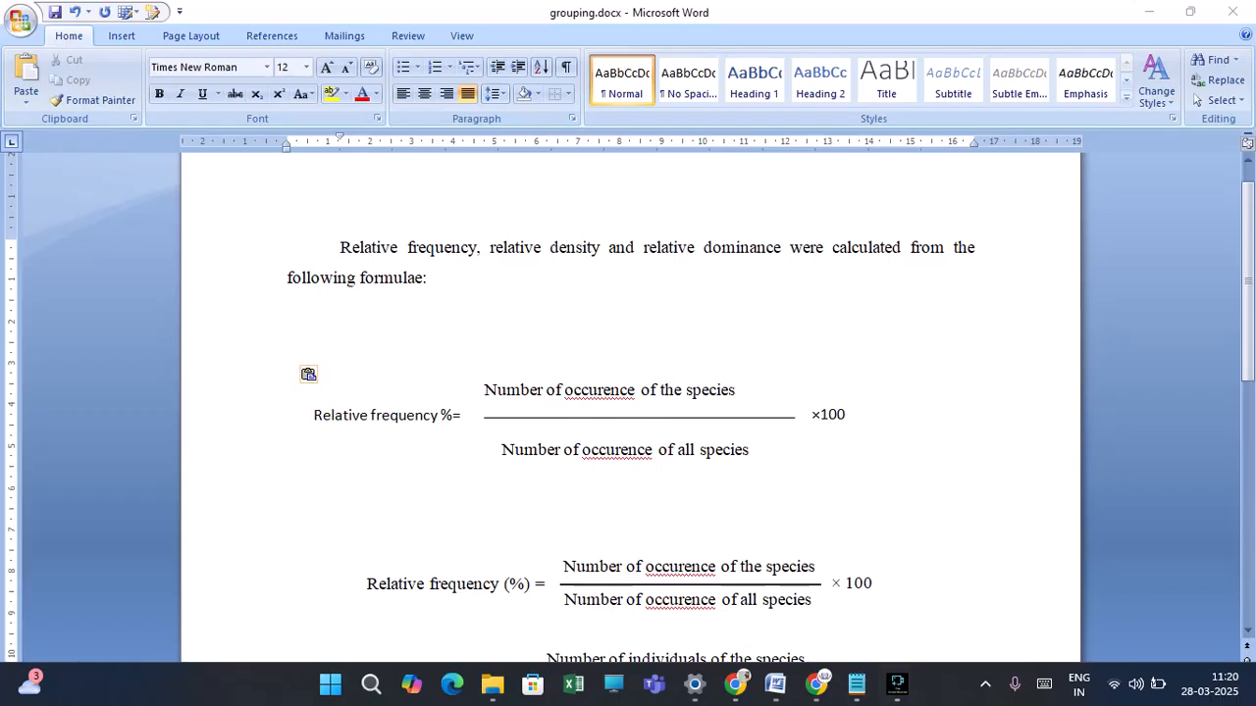